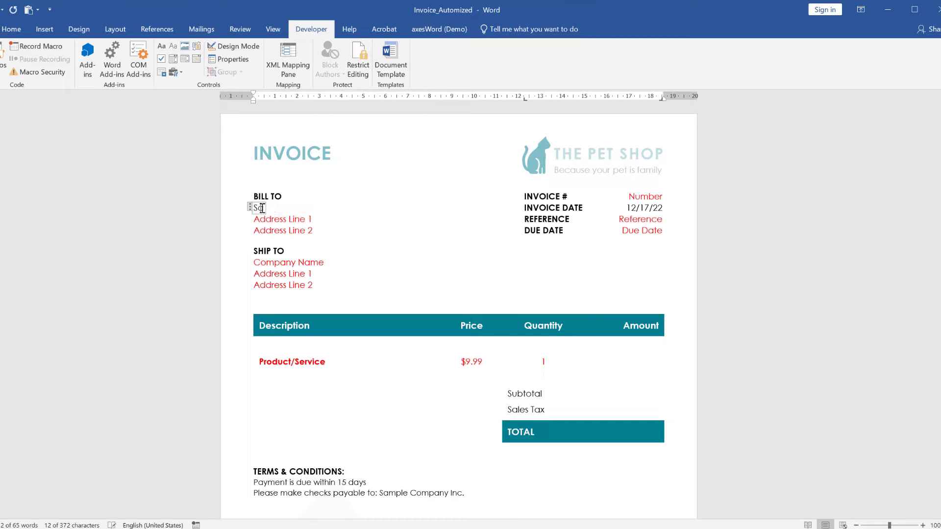
Enter Sample Company Inc. as the billing company and run Calculate_Total with a 5% tax rate
text(mple Company Inc.)
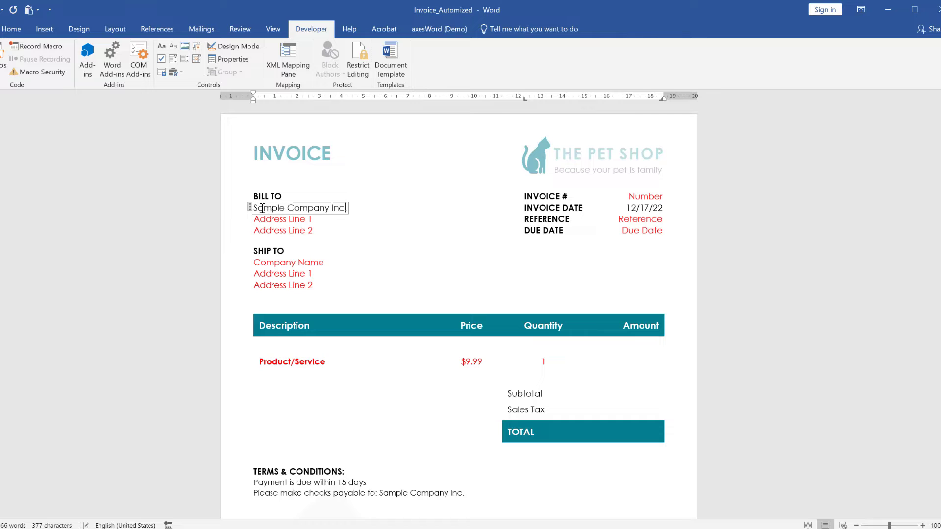
click(291, 361)
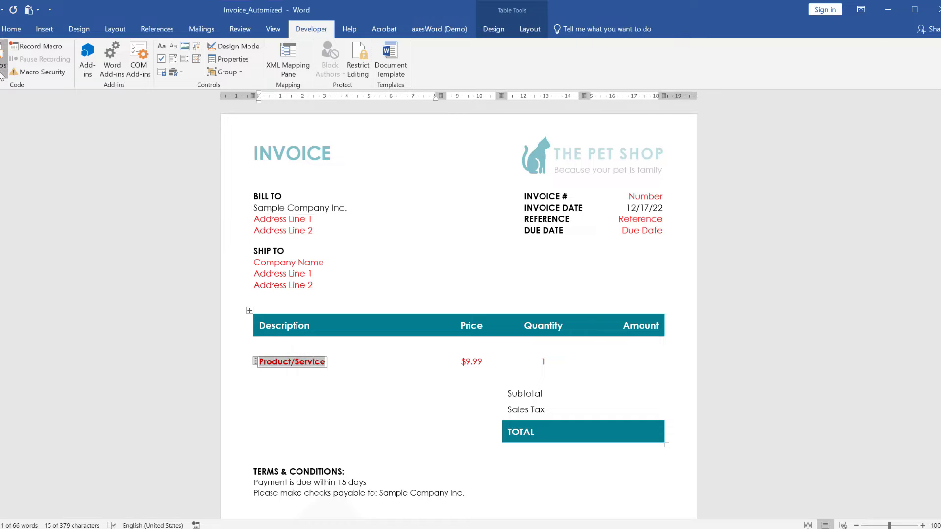
key(alt+F8)
click(568, 185)
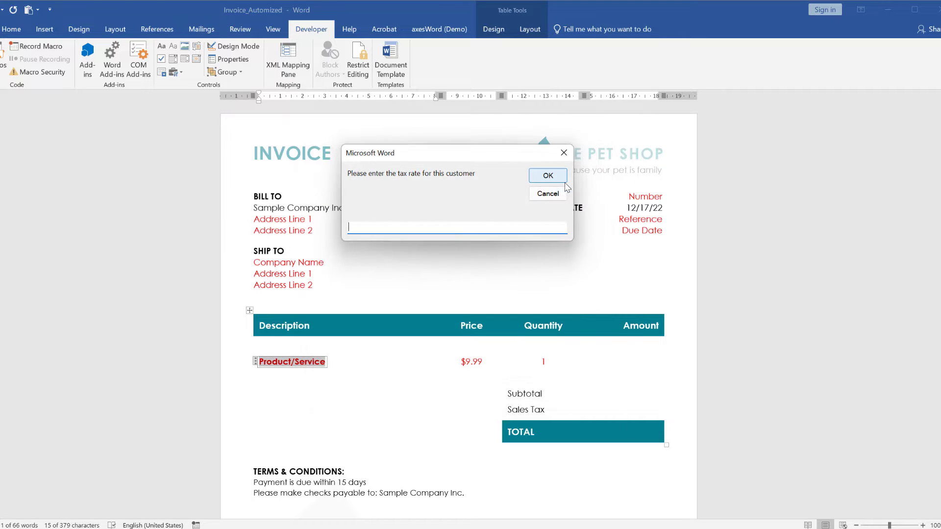
click(540, 183)
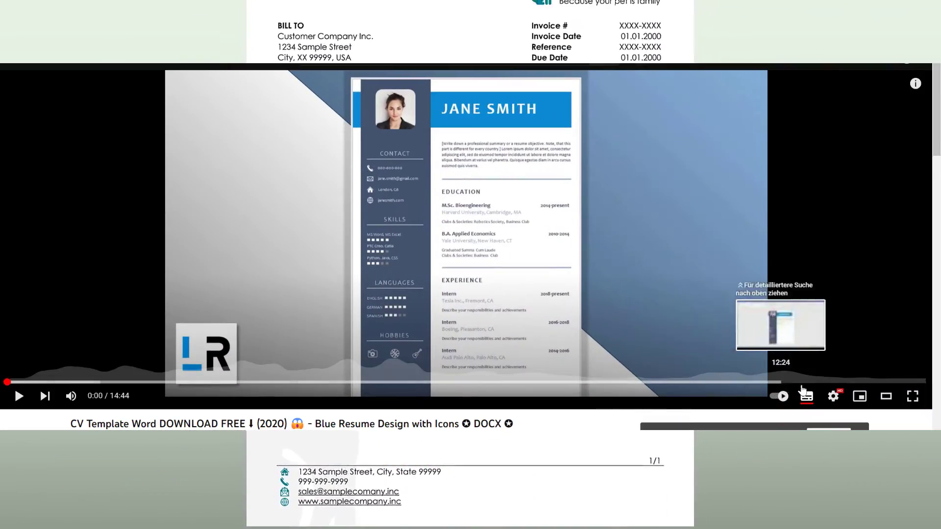
Show the playback speed options in the CV template video's settings
click(833, 397)
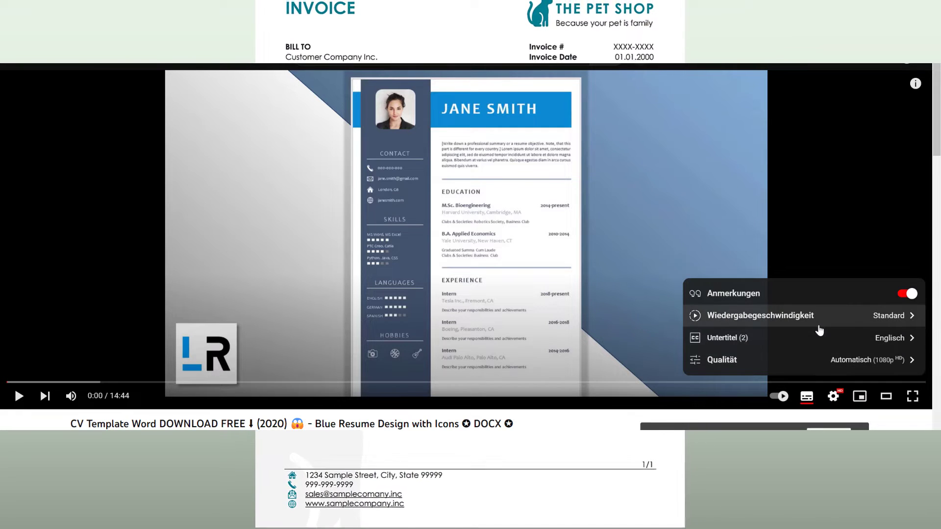
click(818, 319)
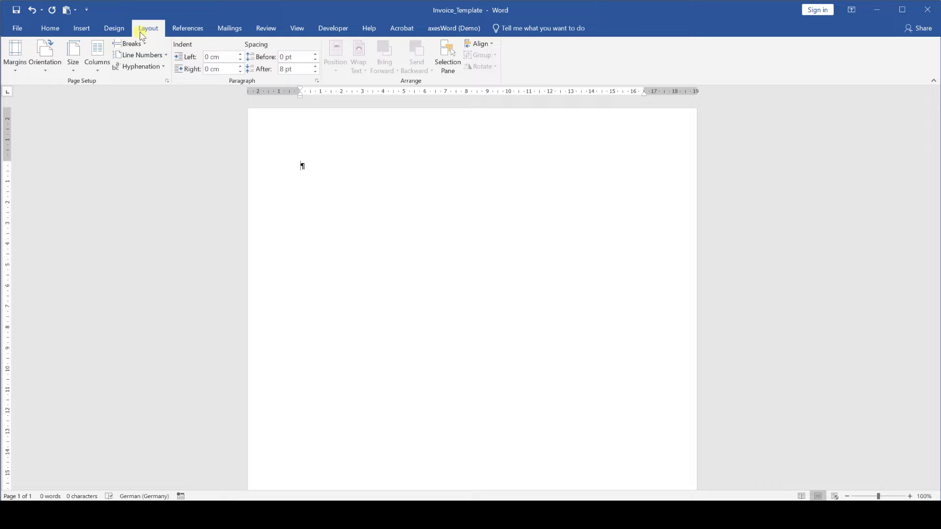
Keep the paper size and portrait orientation; set margins to 3.5 top/bottom, 1.5 left/right
click(73, 56)
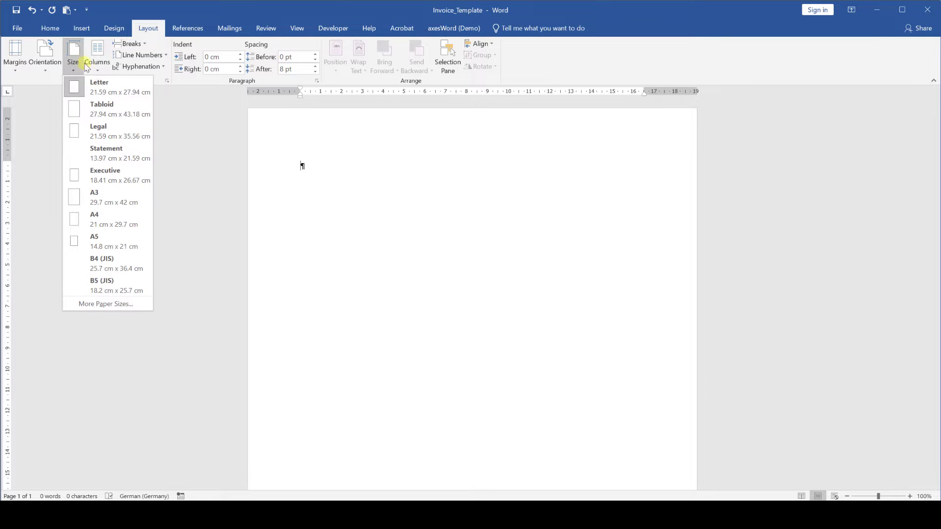
click(107, 92)
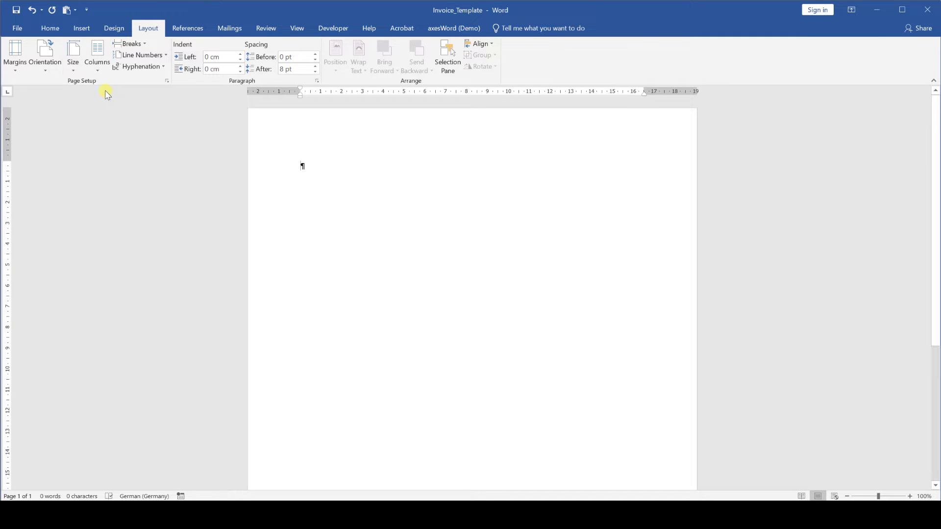
click(41, 72)
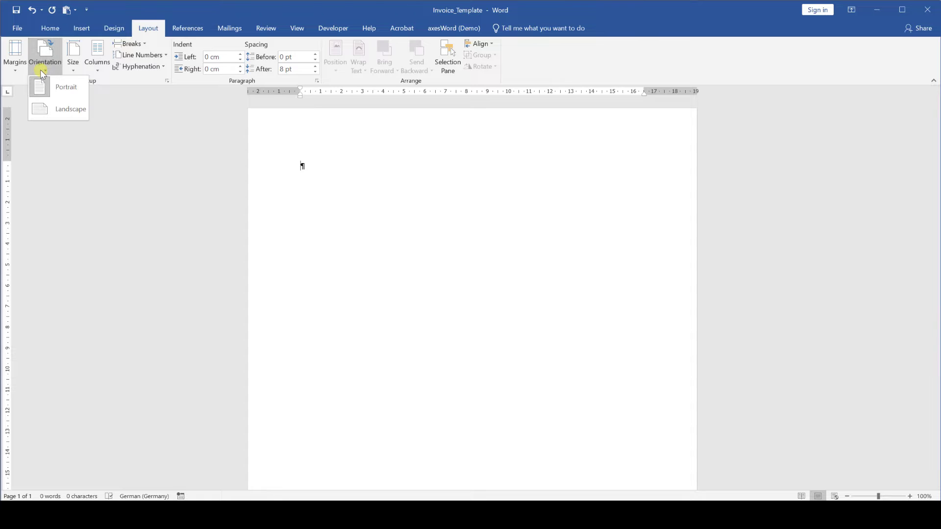
click(41, 71)
click(16, 71)
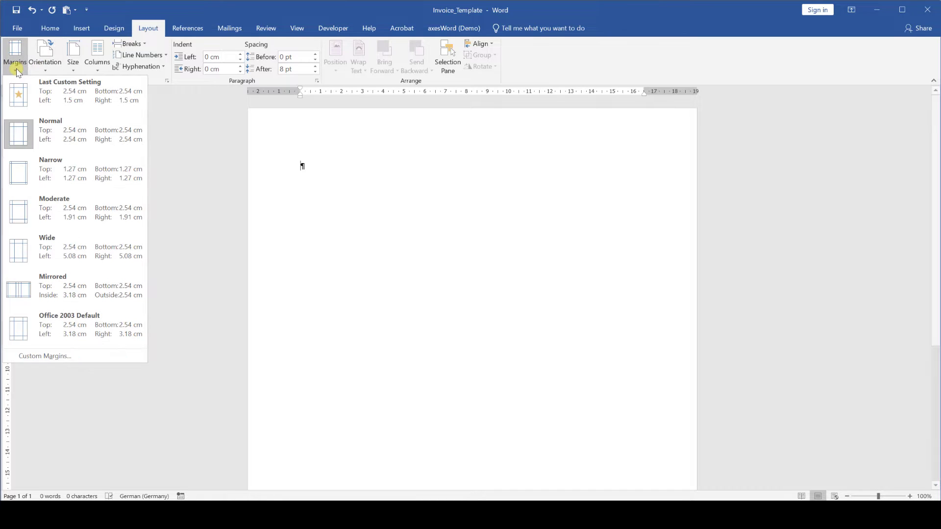
click(34, 356)
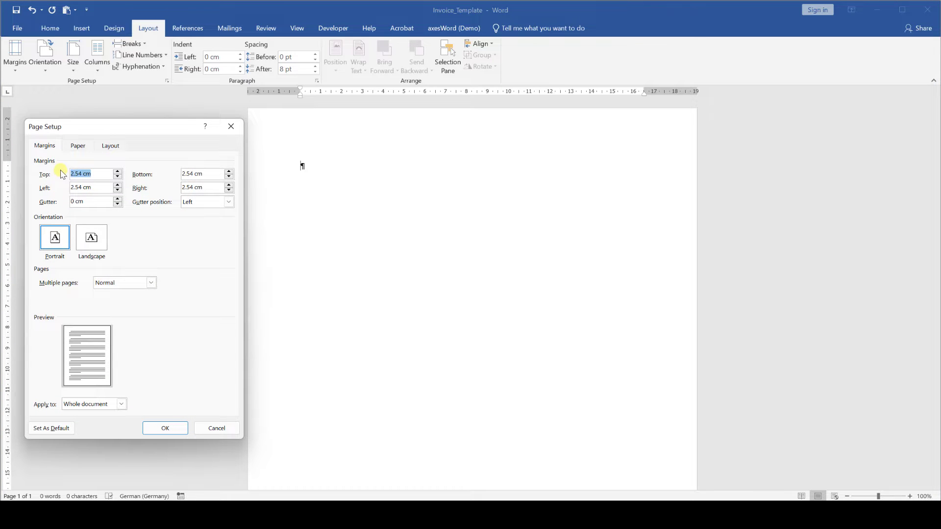
key(Tab)
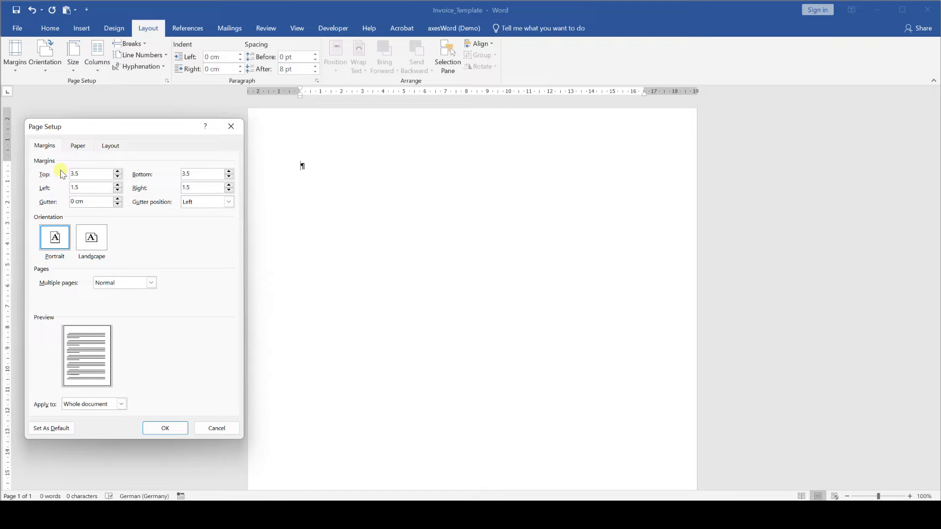
click(164, 428)
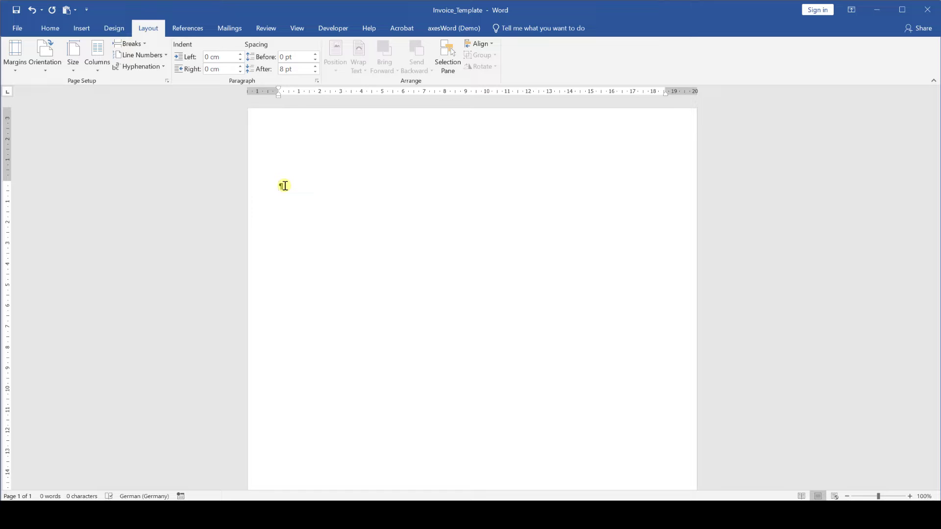
Start a custom theme colour set and make Dark 2 teal with custom RGB values (2, 128)
click(118, 30)
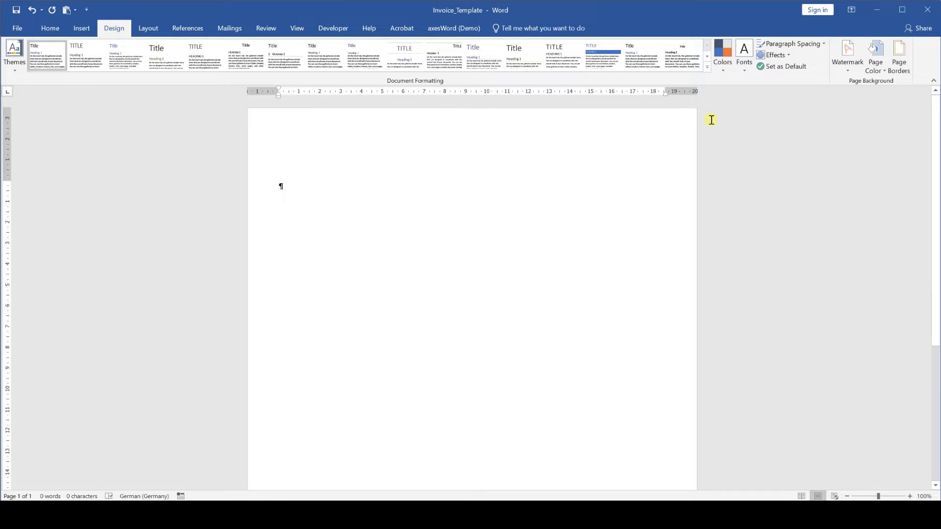
click(723, 70)
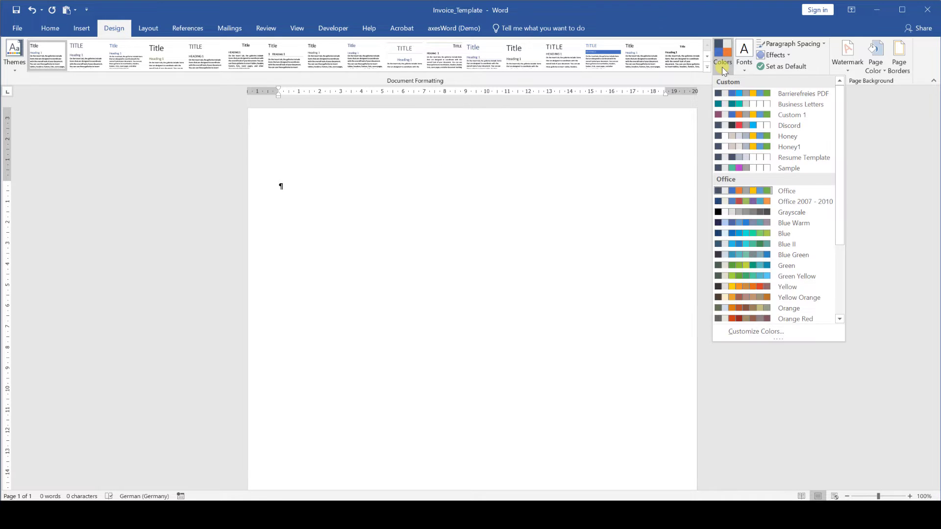
click(725, 332)
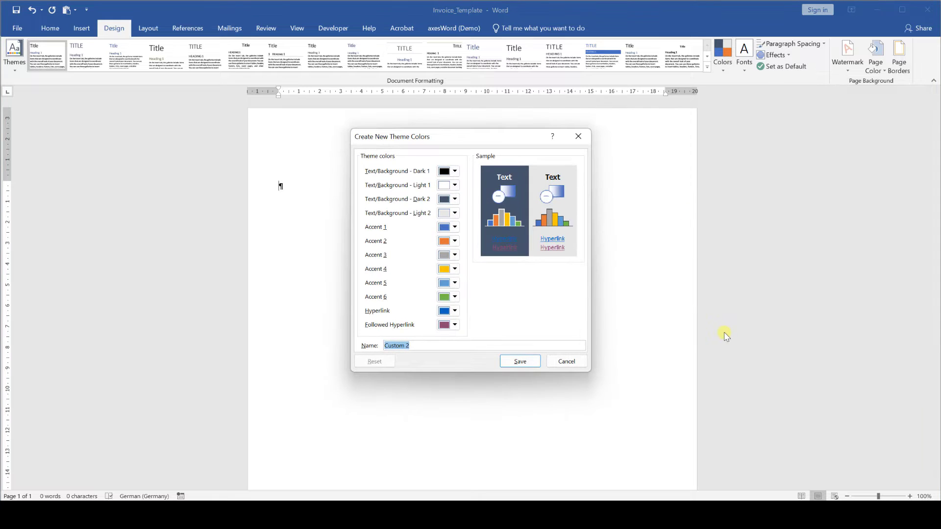
click(449, 200)
click(465, 295)
text(2)
key(Tab)
text(128)
key(Return)
Set Accent 1 to teal and Accent 2 to turquoise using custom RGB values
click(449, 226)
click(465, 323)
text(2)
key(Tab)
text(14)
text(8)
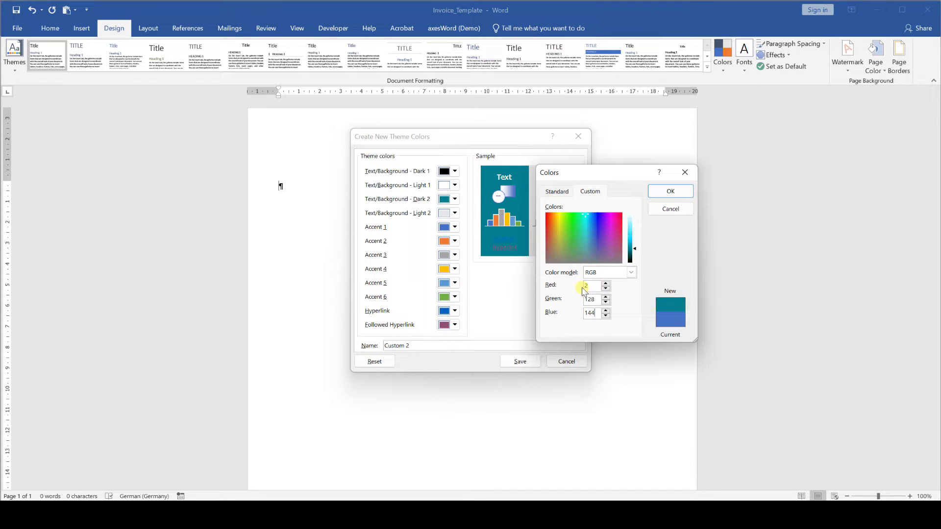
click(670, 191)
click(446, 241)
click(465, 356)
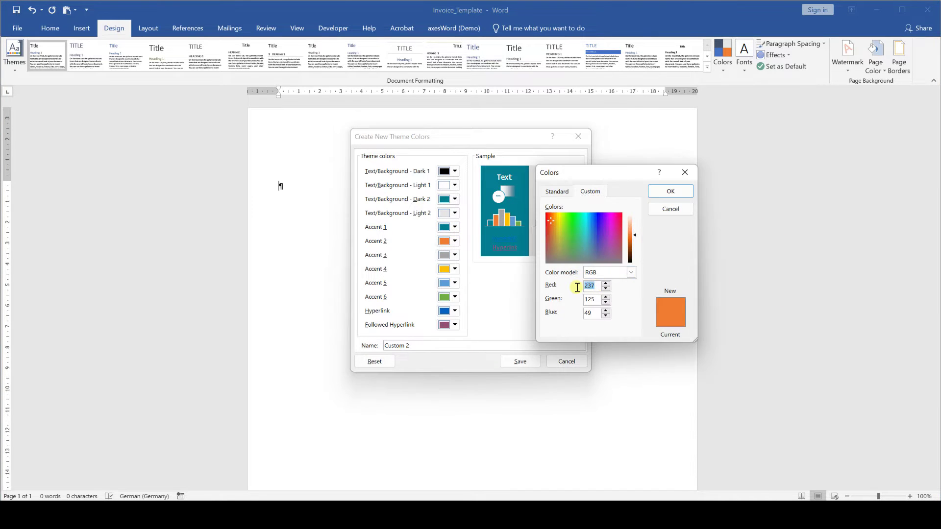
text(0)
key(Tab)
text(191178)
click(670, 192)
Make Accent 3 light grey (216, 216), Accents 4–6 white, and both hyperlink colours black
click(455, 255)
click(466, 369)
text(216)
key(Tab)
text(216)
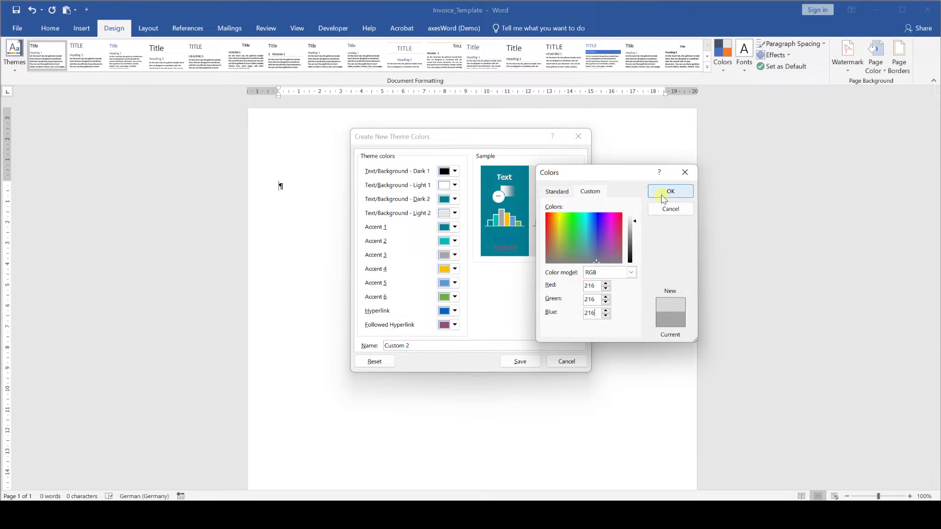
click(670, 191)
click(454, 269)
click(447, 286)
click(454, 283)
click(447, 300)
click(455, 297)
click(447, 314)
click(454, 311)
click(456, 328)
click(454, 325)
click(457, 342)
Name the colour set 'Invoice Template' and save it
drag(437, 346, 378, 345)
key(BackSpace)
text(Invoice Template)
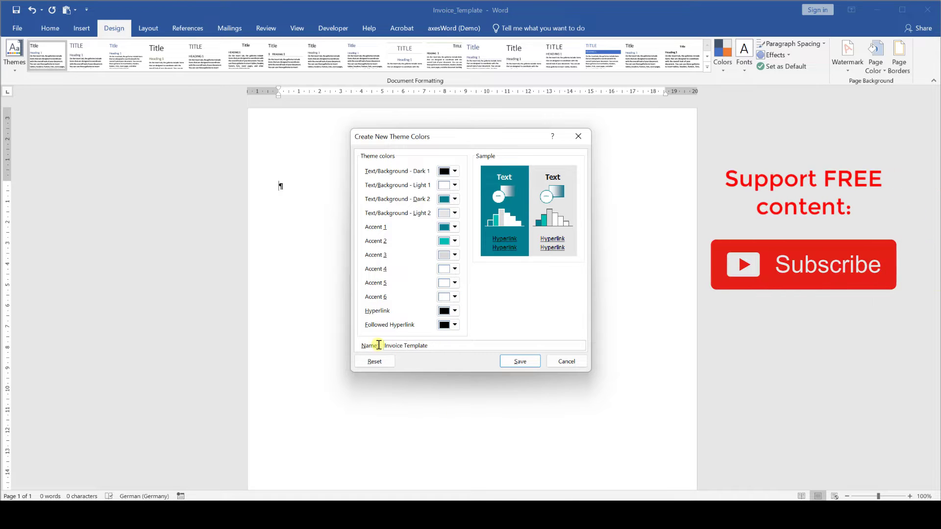
click(520, 361)
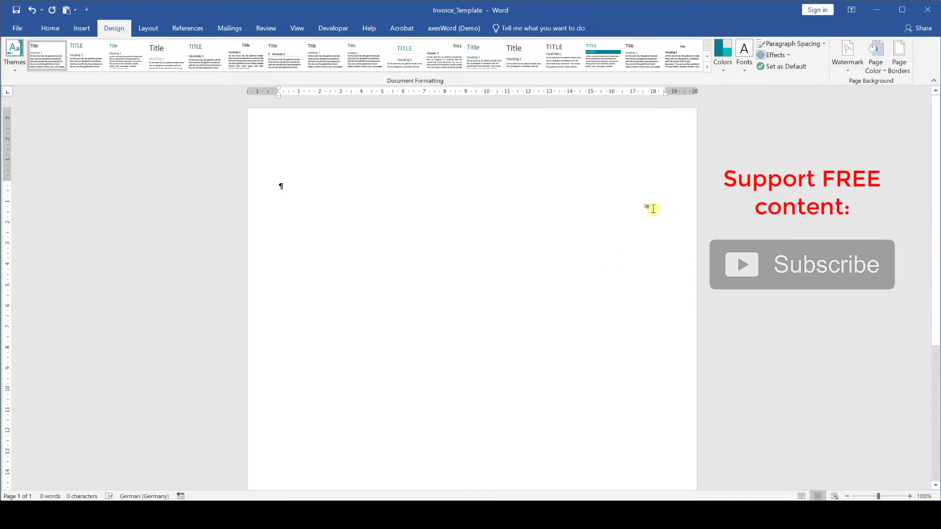
Create and save a custom theme font set with Century Gothic for both heading and body fonts
click(745, 66)
click(748, 406)
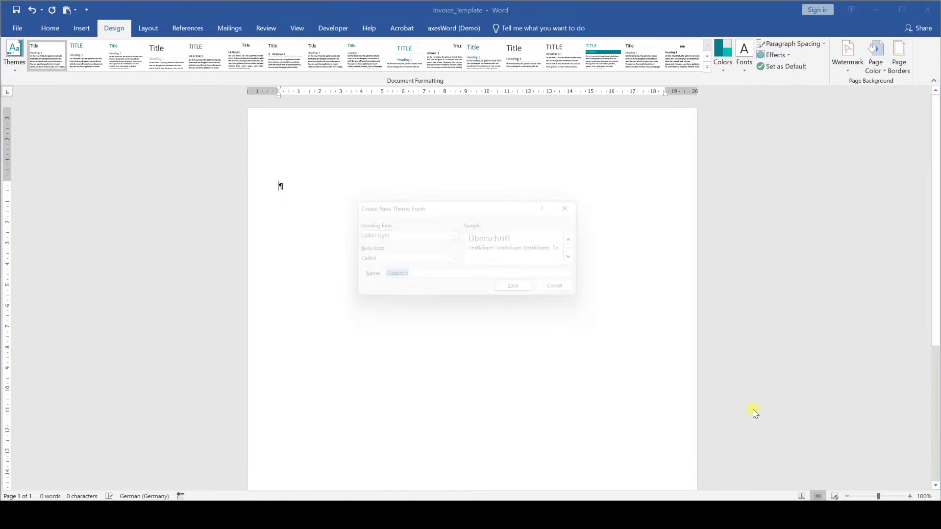
click(458, 235)
drag(479, 252, 486, 272)
scroll(484, 269, down, 1)
click(453, 265)
click(456, 261)
scroll(483, 290, down, 1)
scroll(482, 289, down, 5)
click(443, 311)
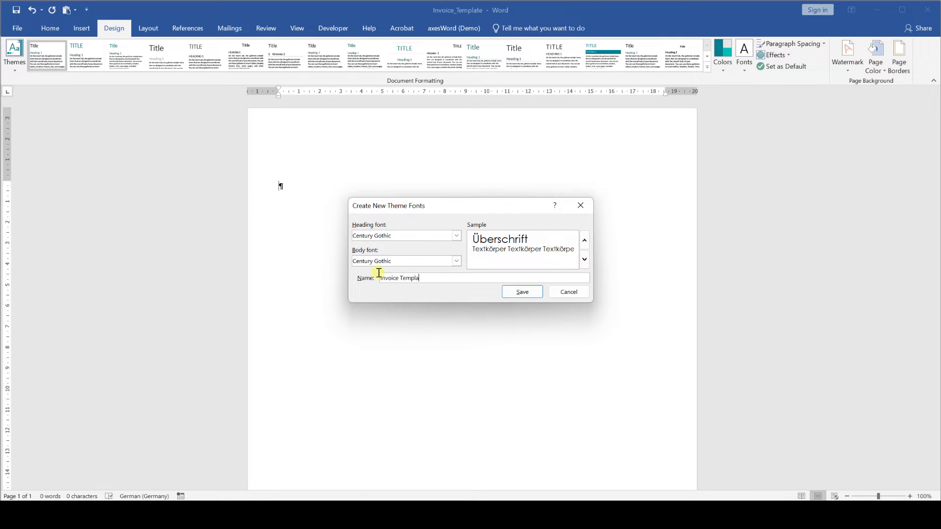
click(509, 292)
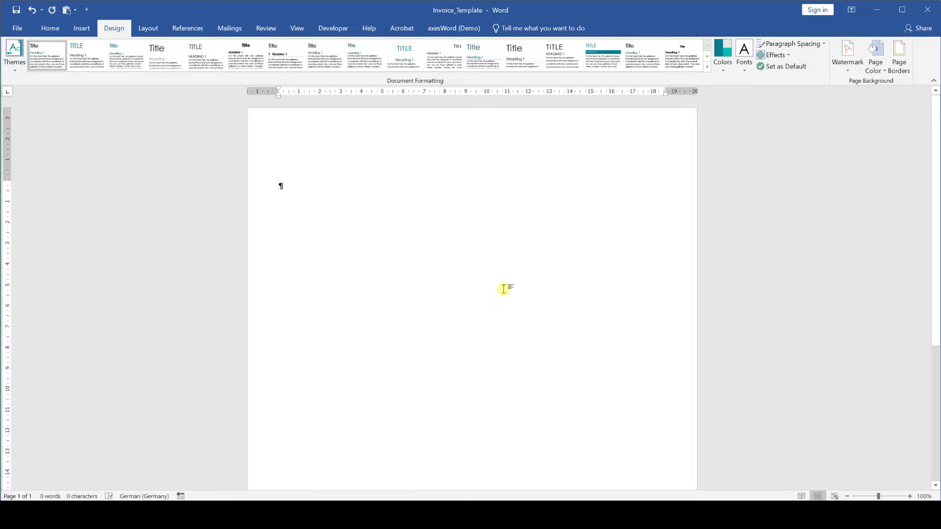
Type 'Invoice' into the page header
double_click(305, 129)
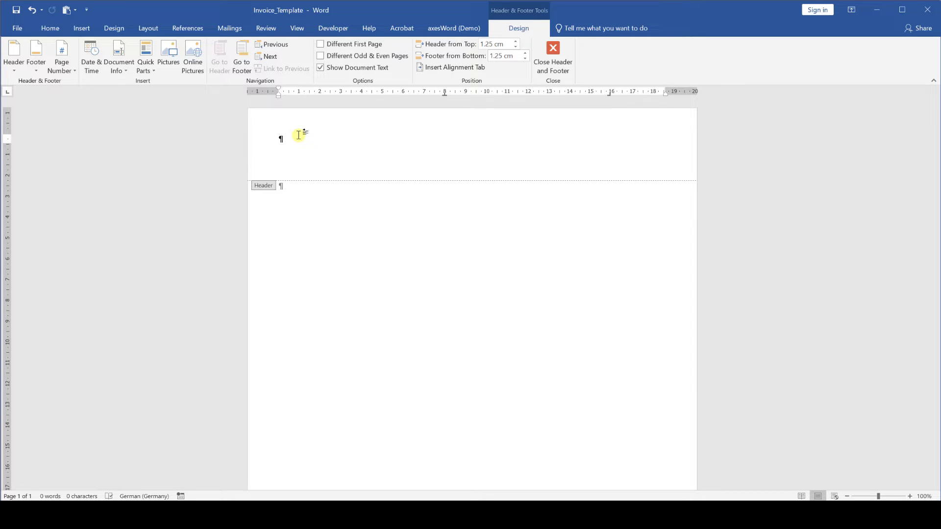
text(Invoice)
click(267, 141)
Format the header word as 24 pt, bold, teal, uppercase INVOICE
click(49, 28)
click(147, 48)
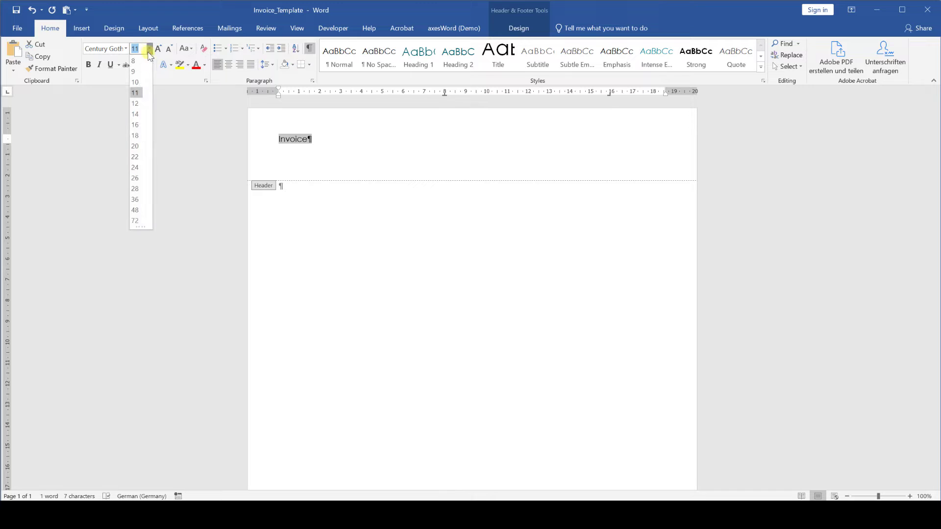
click(134, 164)
click(186, 48)
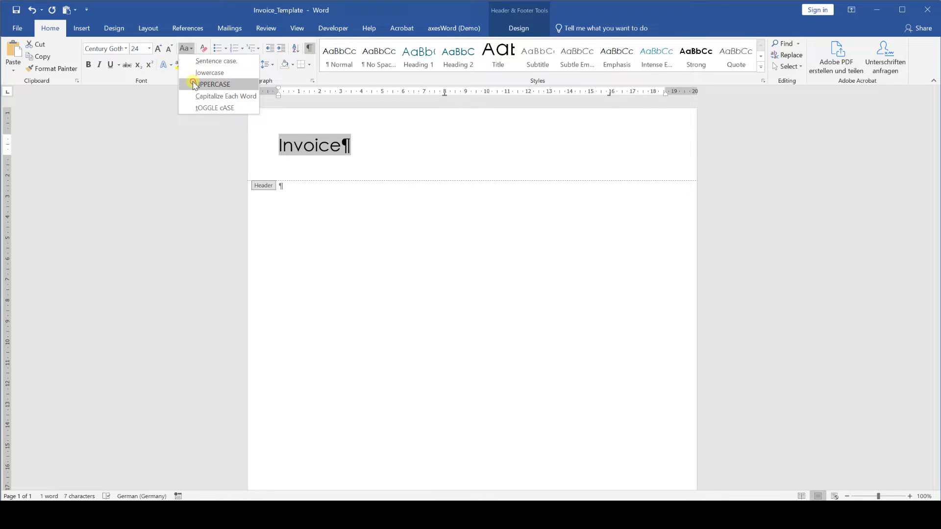
click(194, 85)
click(205, 65)
click(232, 101)
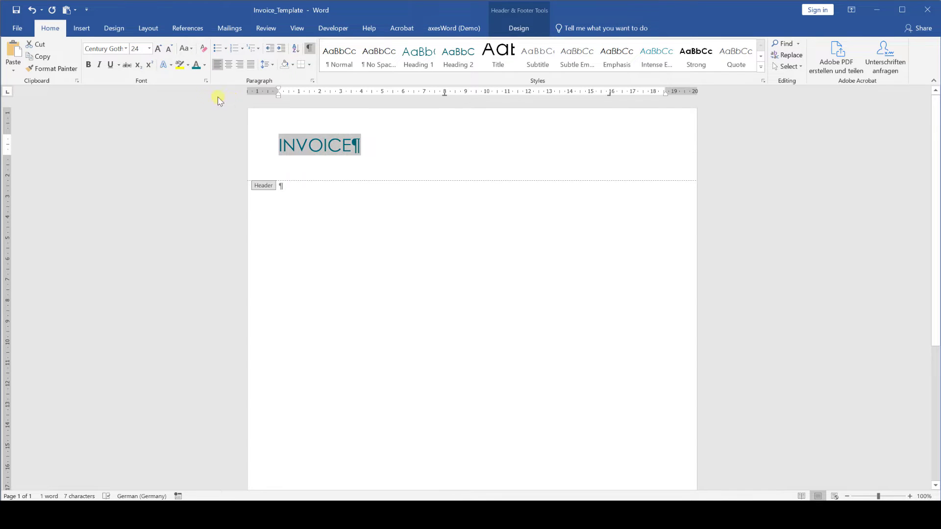
click(90, 67)
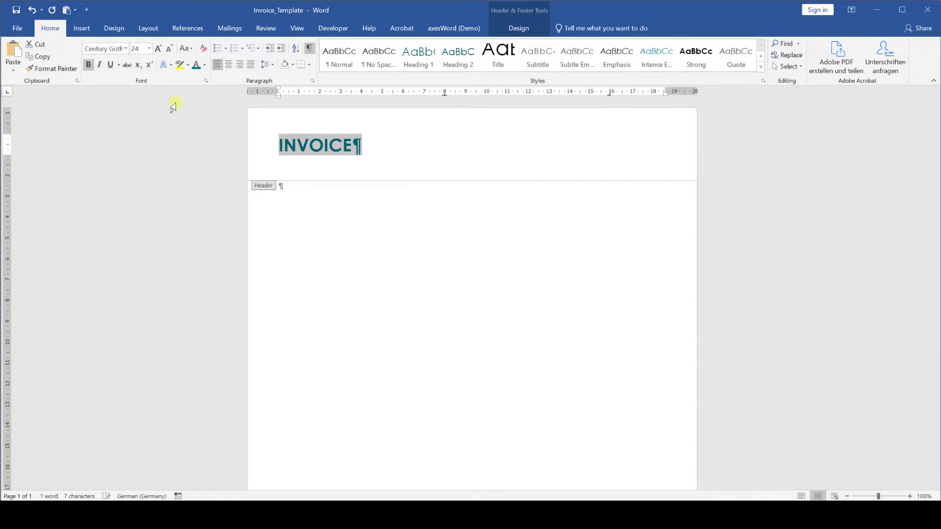
click(368, 140)
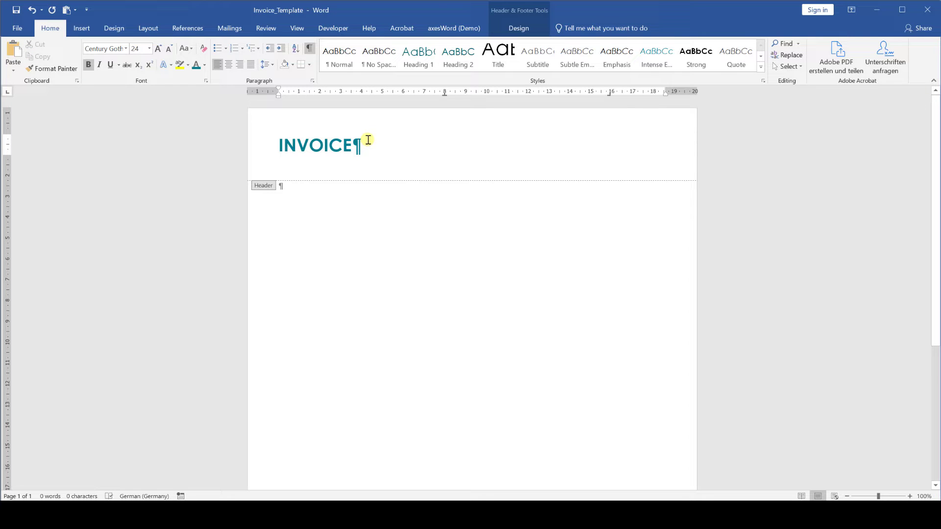
Drag the Logo incl Text image into the header and enlarge it slightly
key(alt+Tab)
drag(520, 204, 277, 153)
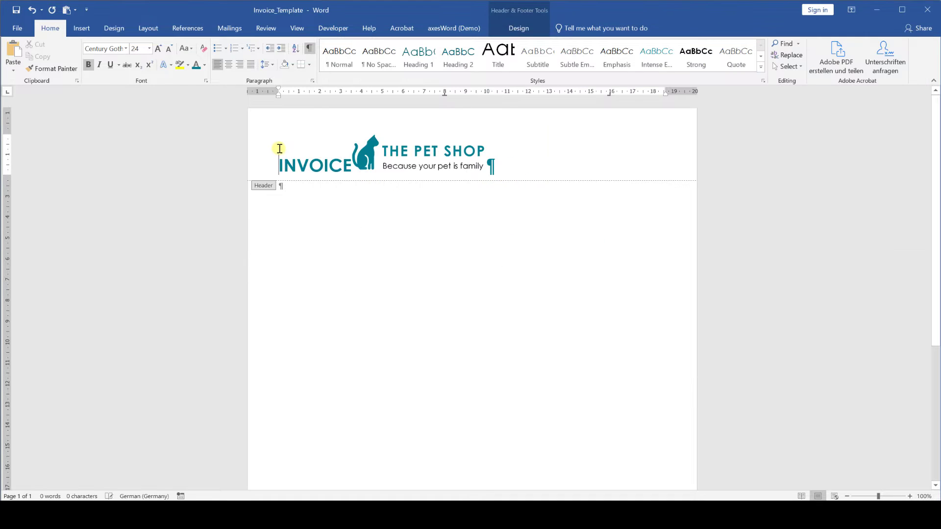
click(398, 153)
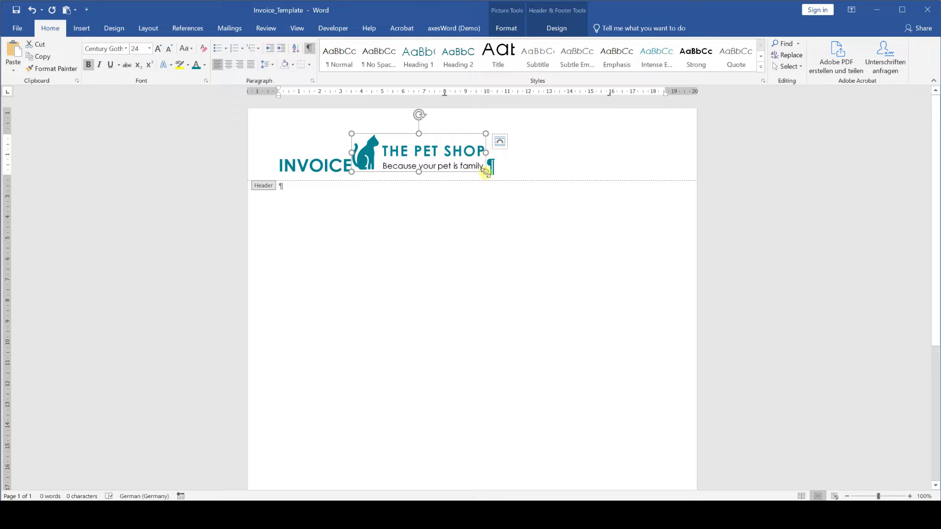
mouse_move(485, 171)
mouse_down()
mouse_move(517, 183)
mouse_move(488, 173)
mouse_up()
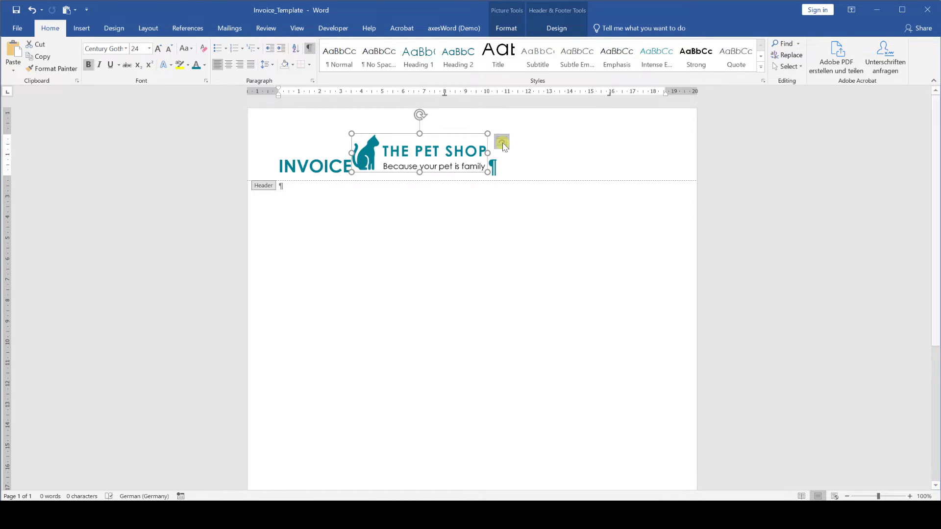
Set the logo to In Front of Text and align it to the right margin
click(501, 141)
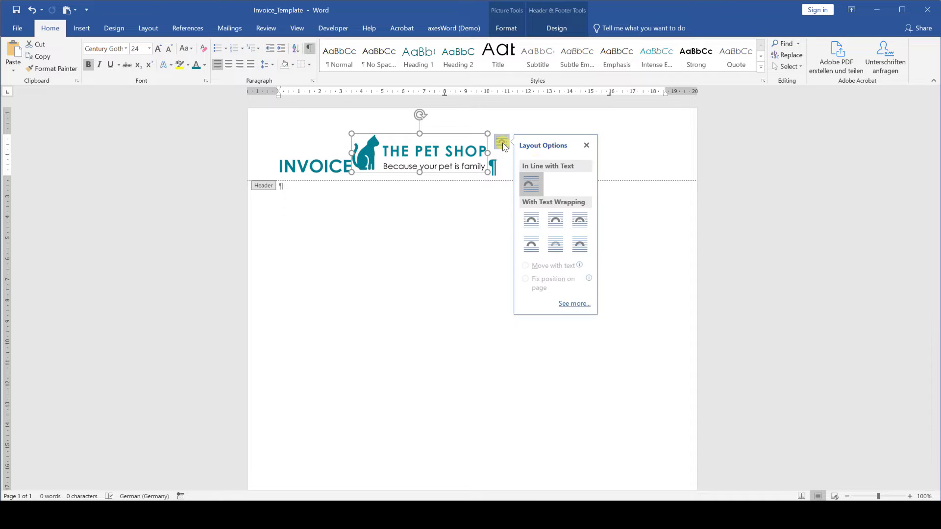
click(578, 244)
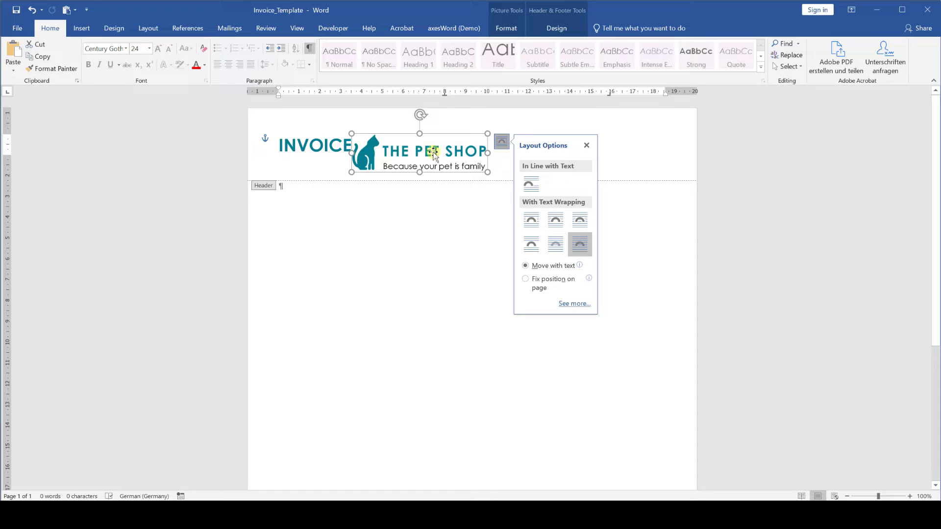
drag(431, 152, 570, 149)
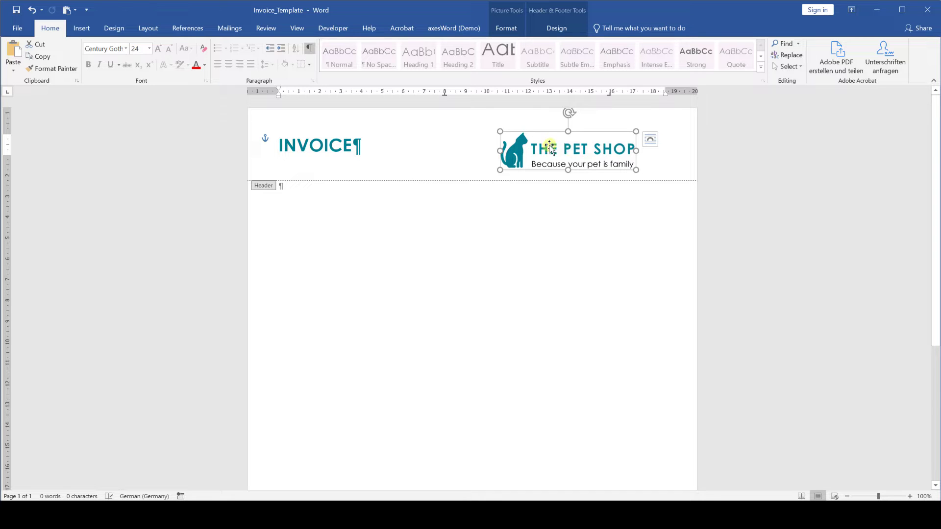
click(513, 27)
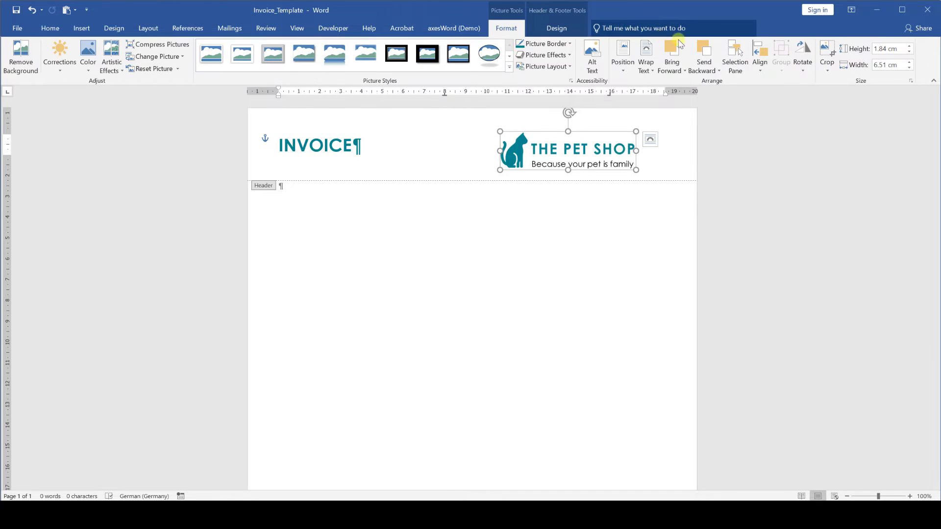
click(759, 62)
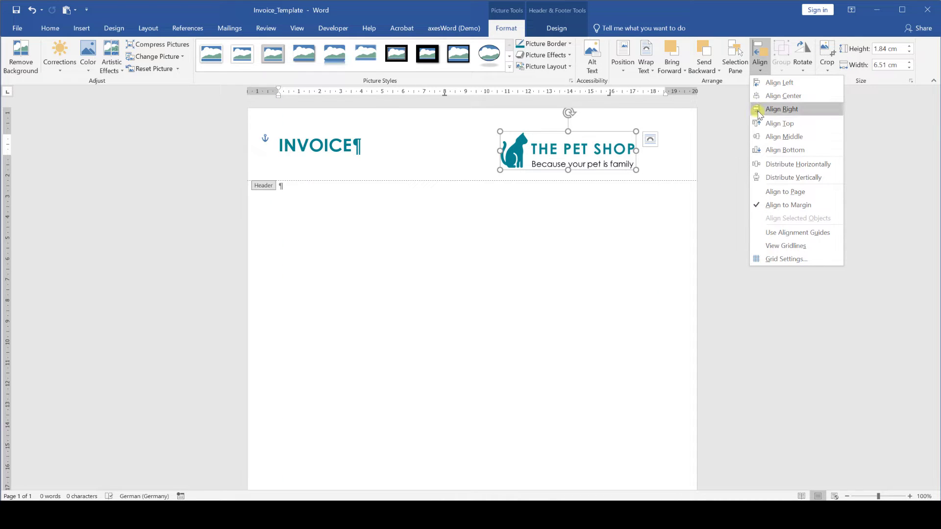
click(781, 109)
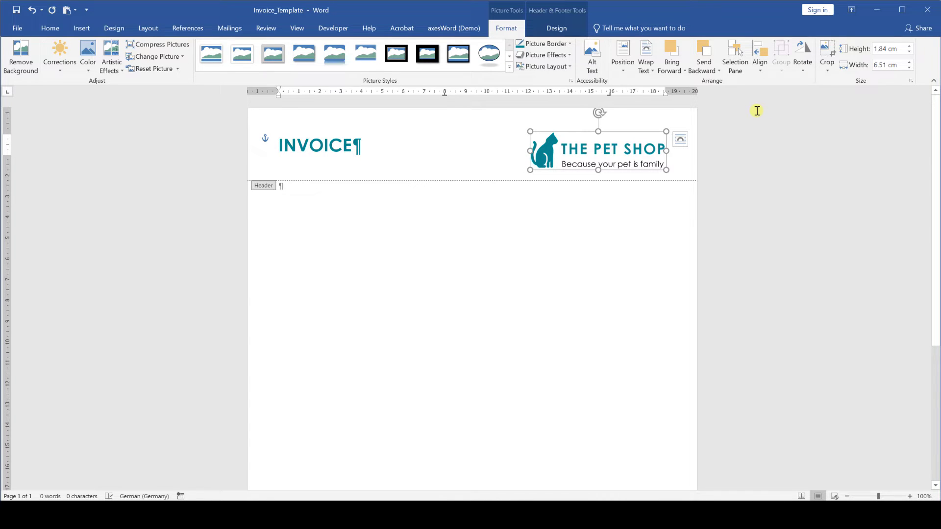
Type 1/1 in the footer and move the right tab stop so it sits at the margin
scroll(757, 110, down, 5)
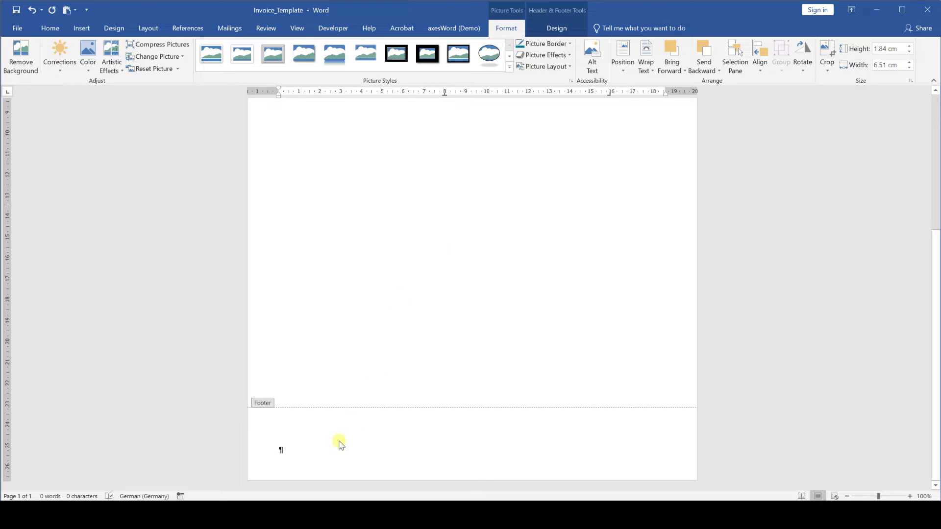
click(311, 455)
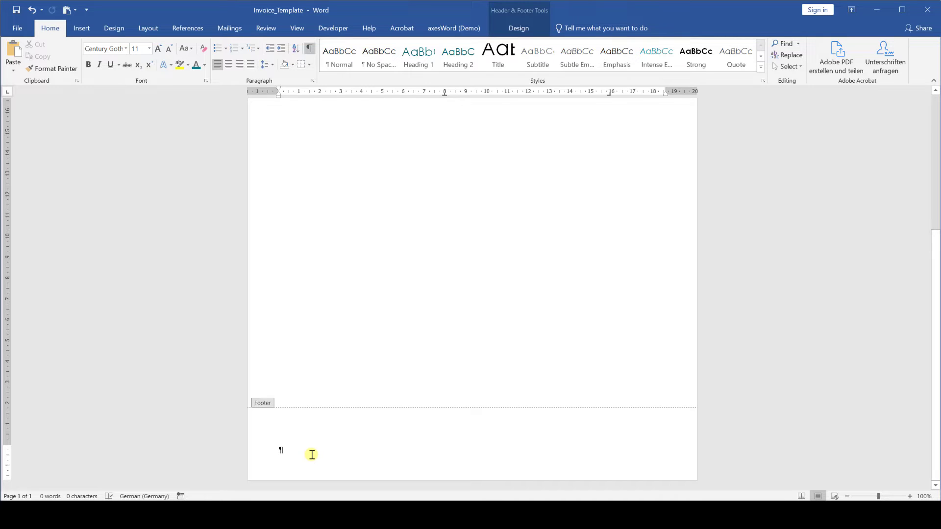
text(1/1)
key(Tab)
key(Tab)
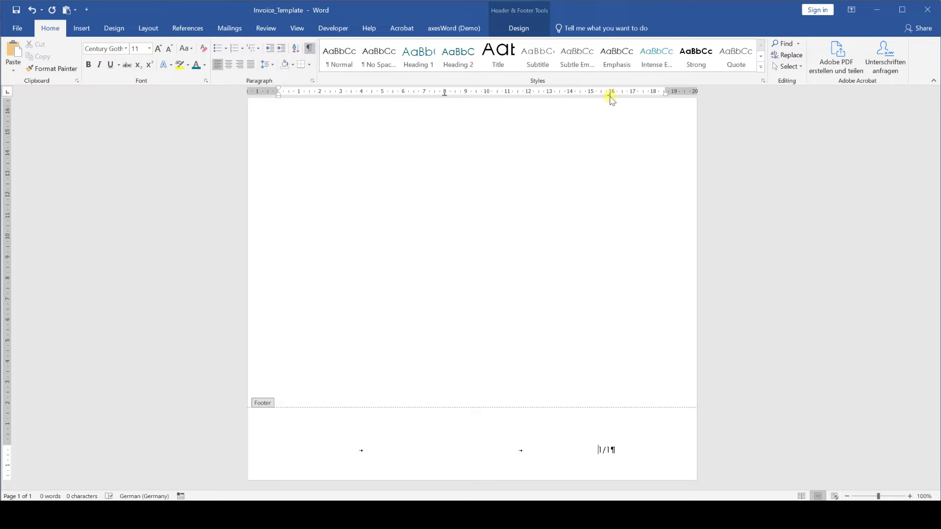
drag(611, 97, 664, 96)
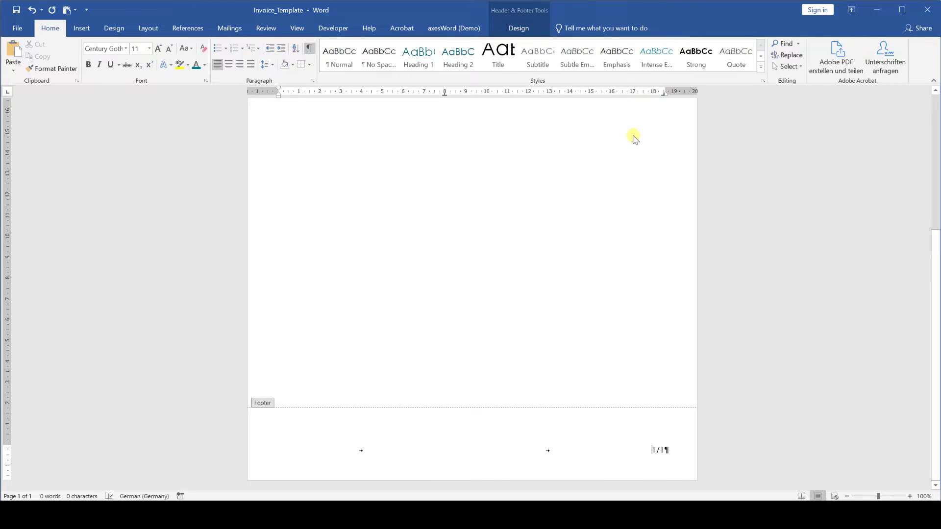
Add footer lines for the shop's street address, phone number, e-mail address and website
click(667, 438)
key(Return)
text(1234 Sample Stre)
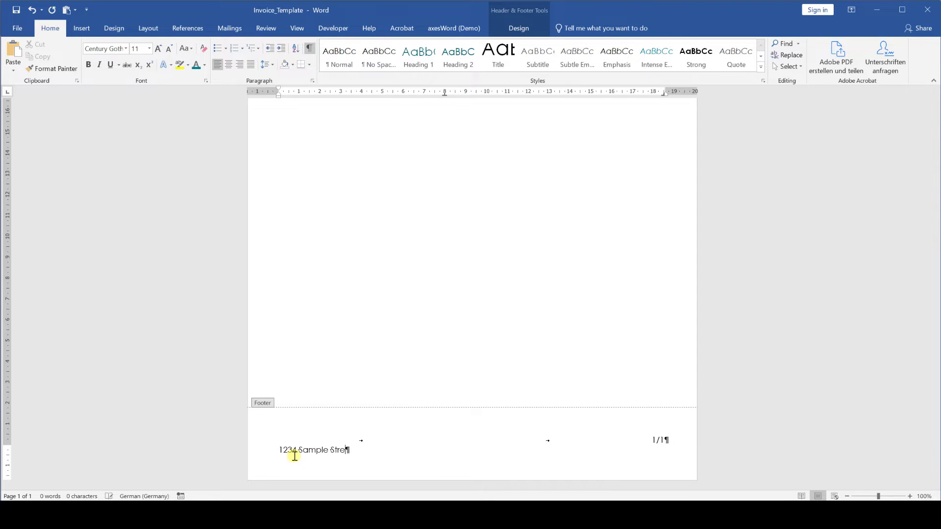
text(et, City, State 99999)
key(Return)
text(999-999-9999)
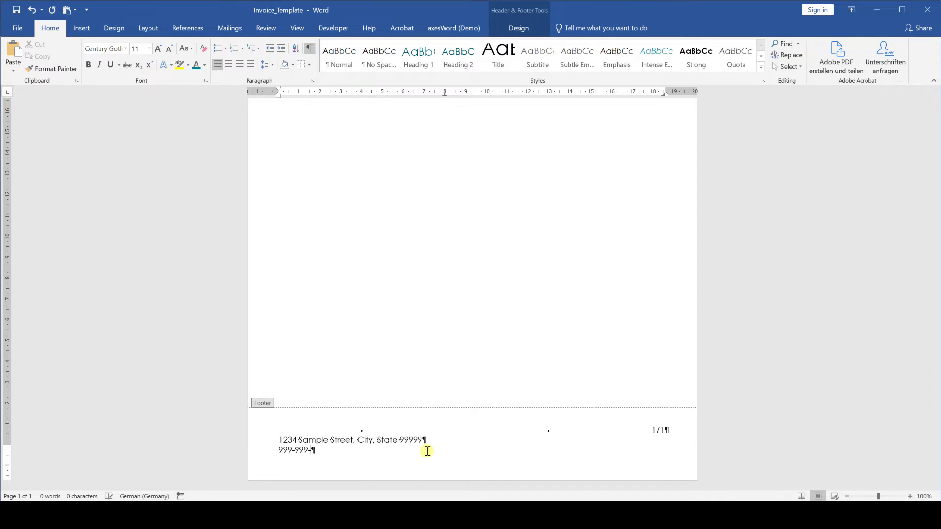
key(Return)
text(sales@samlecompany.inc)
key(Return)
text(ww)
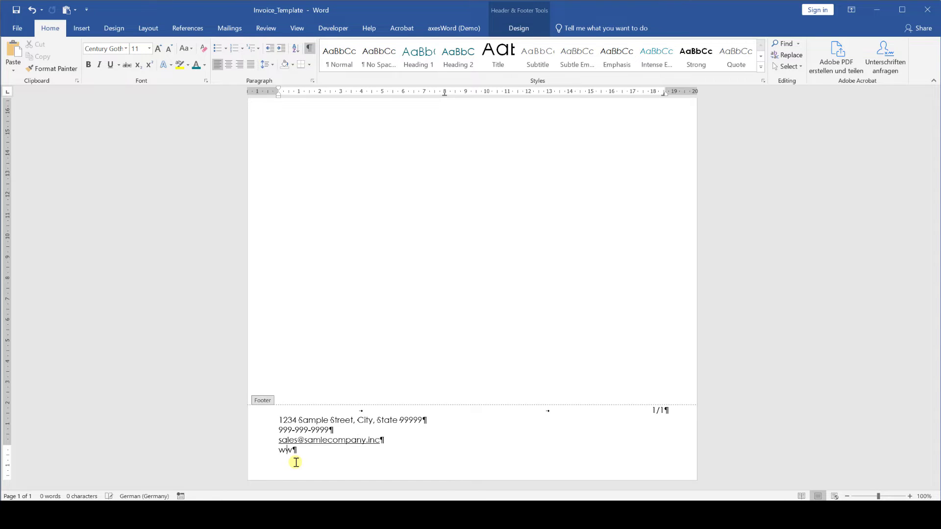
text(w.samplecompany.inc)
key(Return)
key(BackSpace)
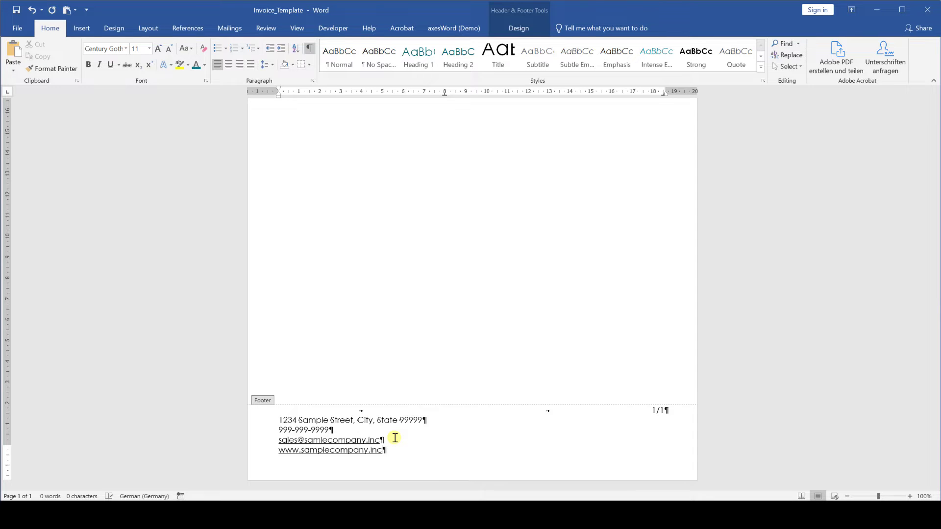
Tab-indent each of the address, phone, e-mail and website footer lines
drag(276, 420, 387, 452)
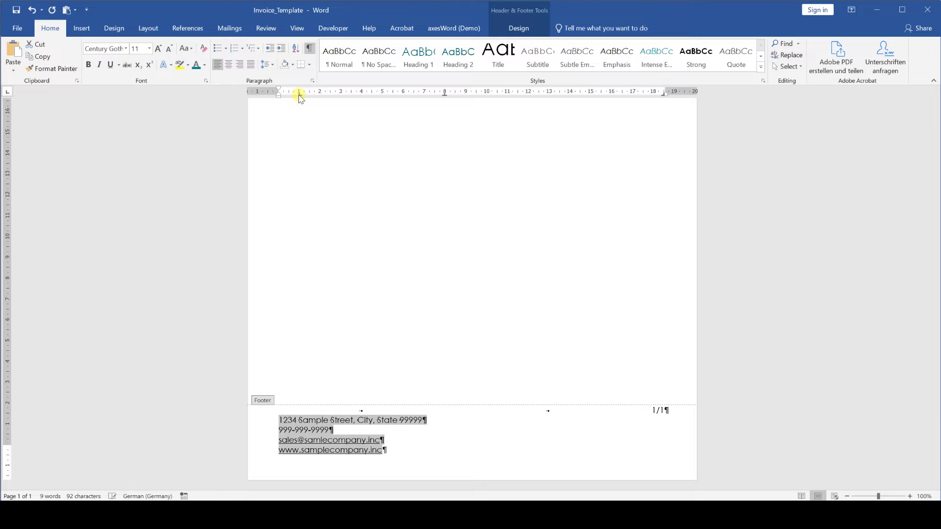
click(282, 421)
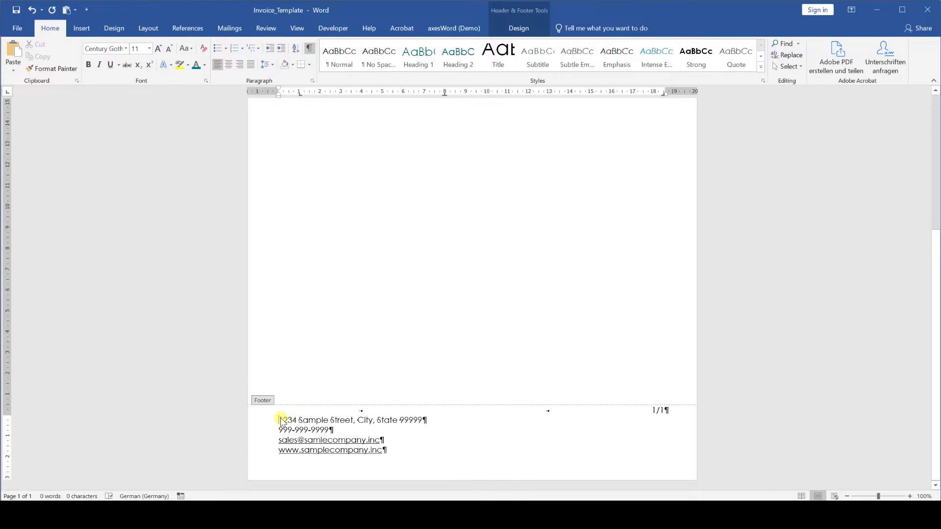
key(Tab)
click(277, 430)
key(Tab)
click(276, 439)
key(Tab)
click(278, 449)
key(Tab)
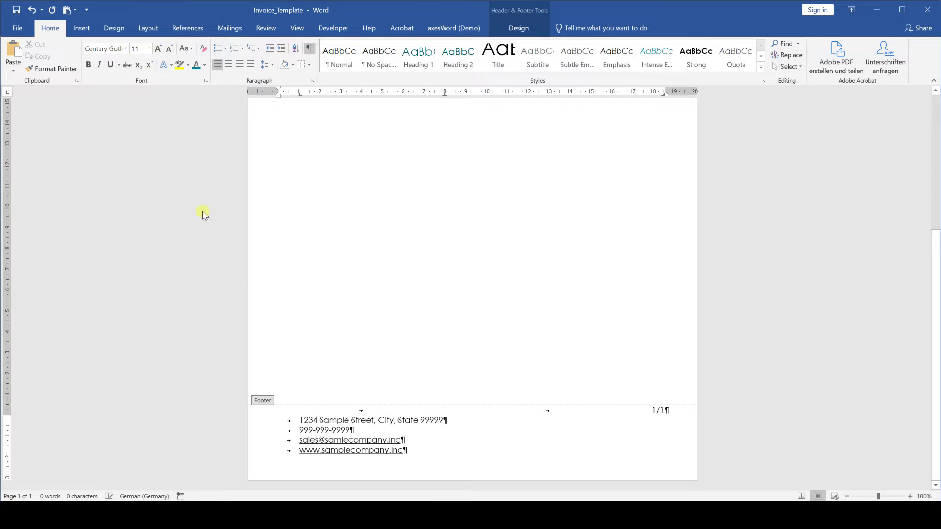
Insert a house icon from the Icons library into the footer
click(83, 27)
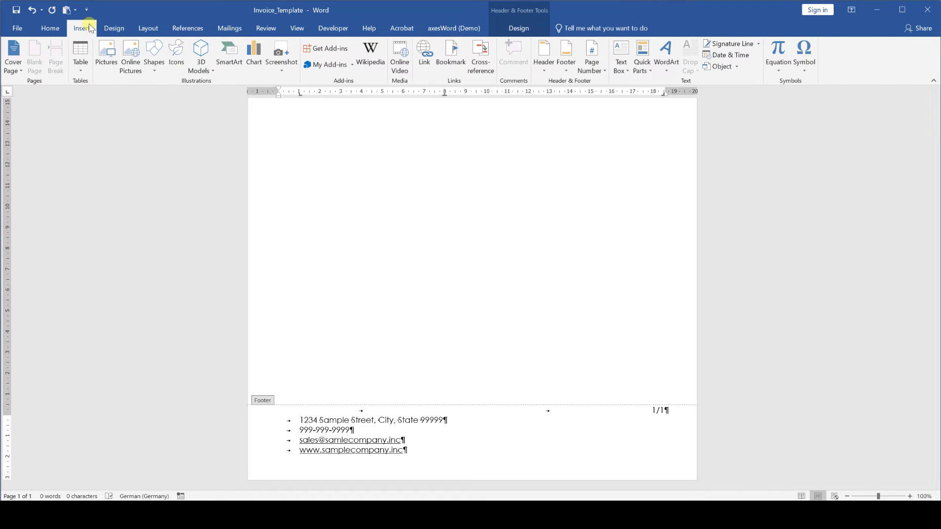
click(174, 55)
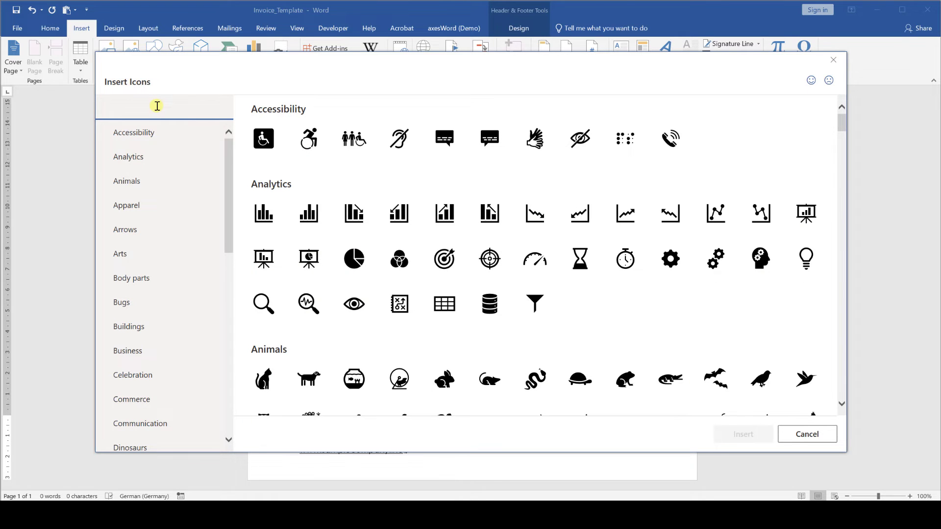
text(house)
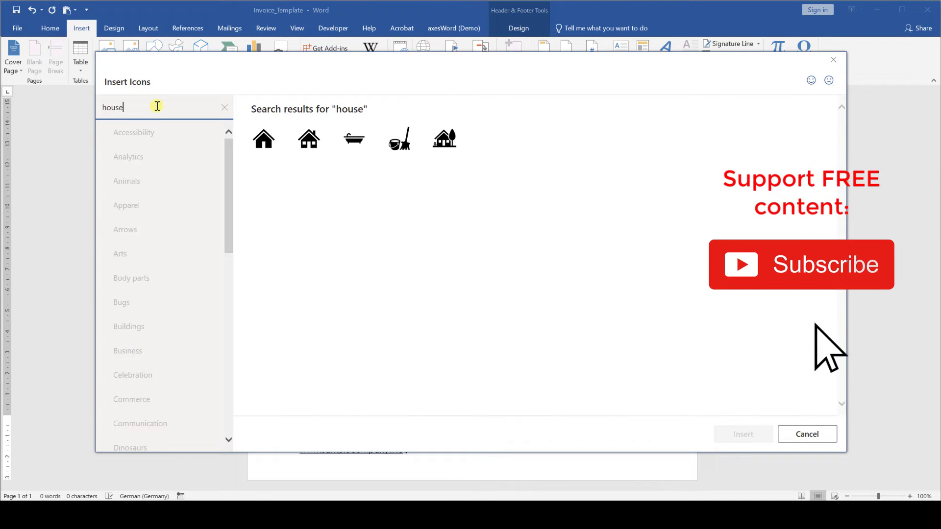
click(264, 142)
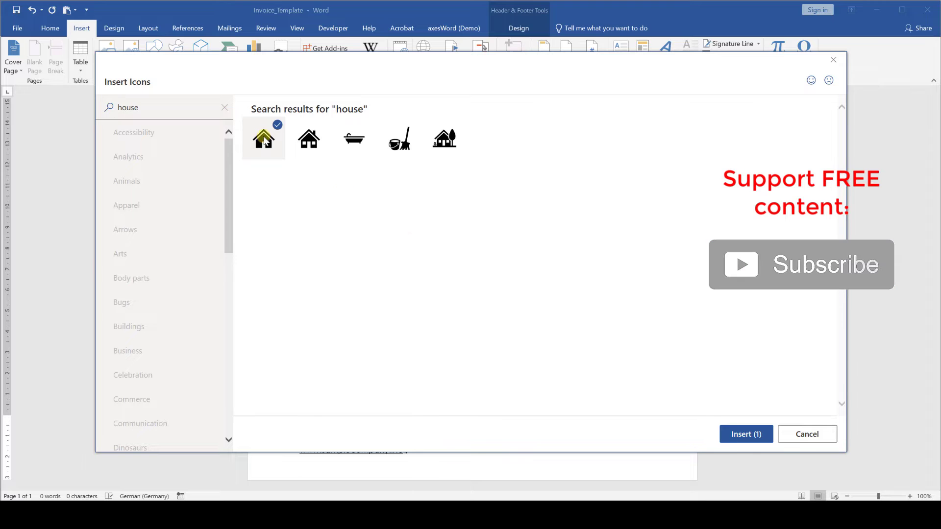
click(735, 434)
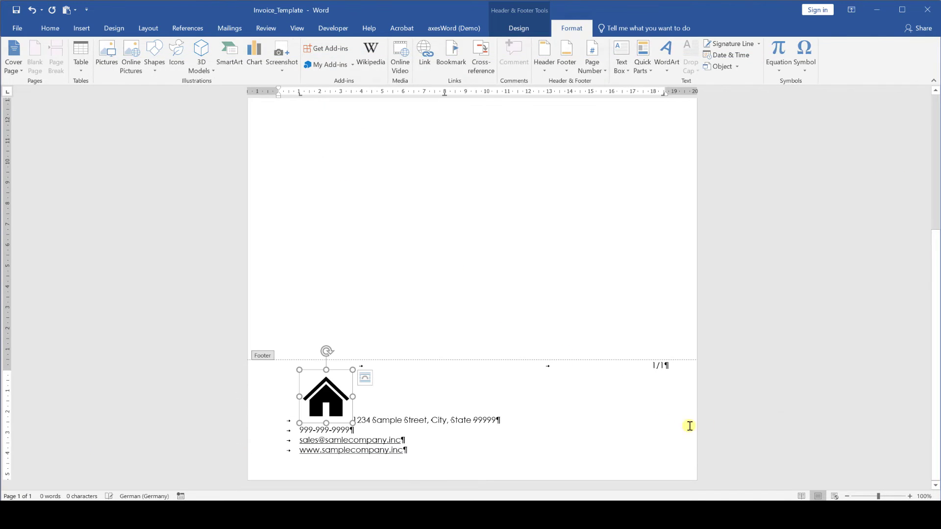
Search the icon library for a phone icon
click(355, 420)
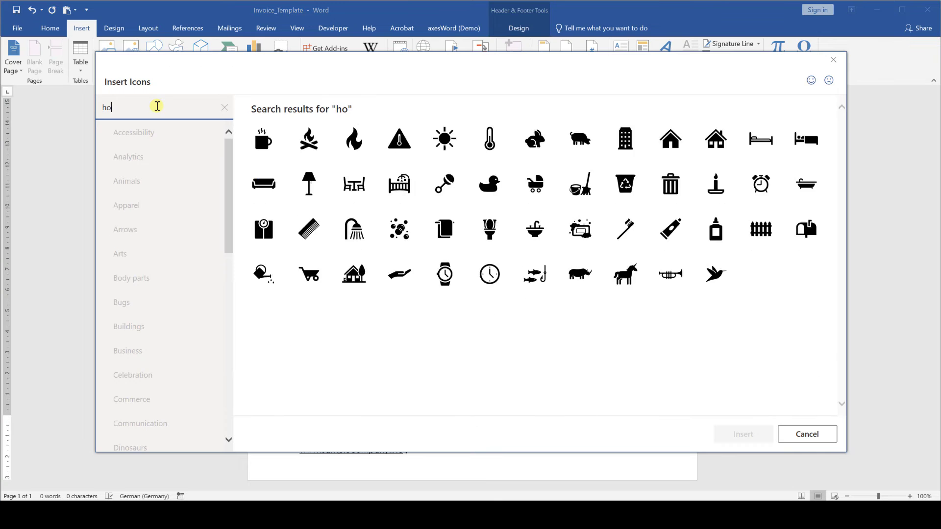
text(use)
key(BackSpace)
key(BackSpace)
key(BackSpace)
key(BackSpace)
key(BackSpace)
text(phone)
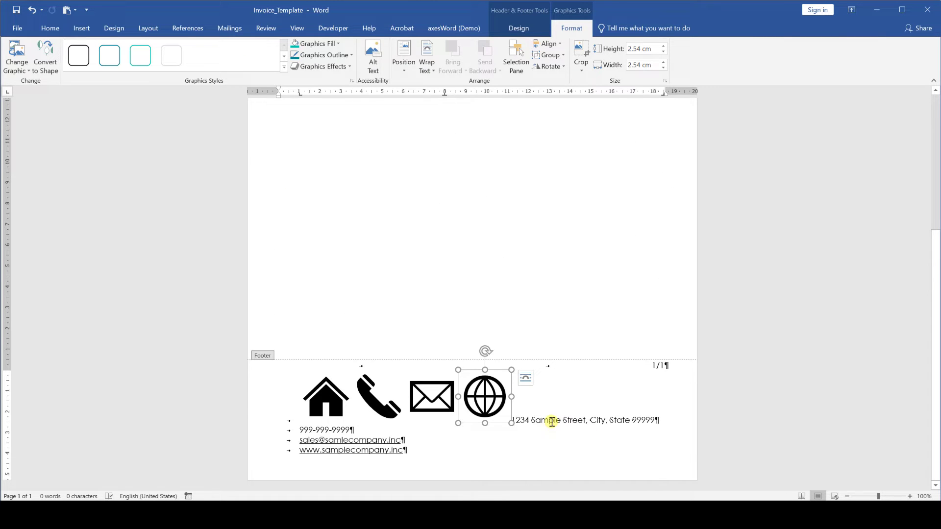
Set the globe, envelope, phone and house footer icons to Behind Text wrapping
click(525, 378)
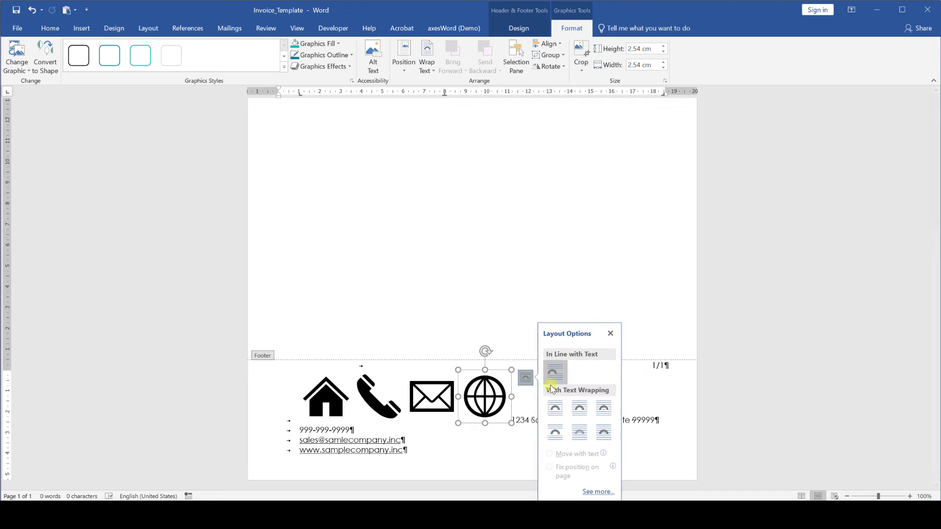
click(580, 432)
click(431, 397)
click(472, 378)
click(529, 431)
click(386, 399)
click(419, 377)
click(475, 431)
click(321, 406)
click(366, 379)
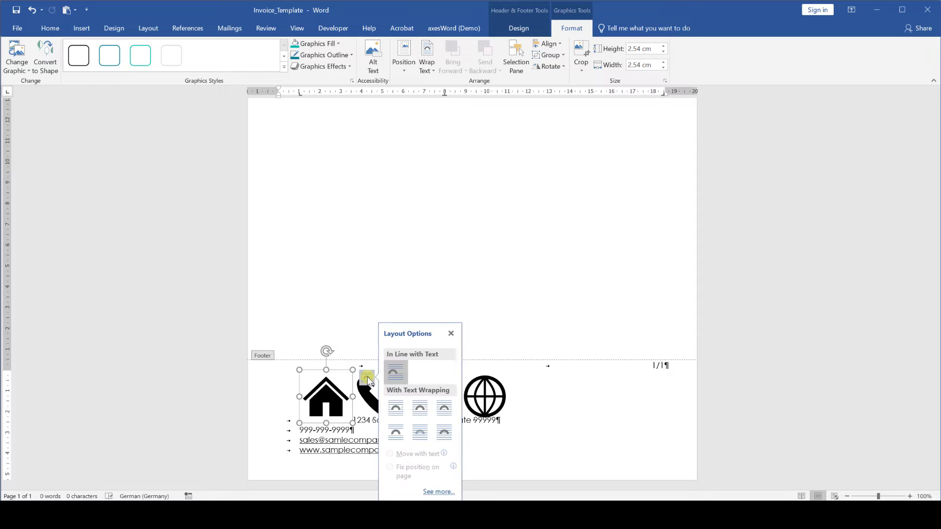
click(421, 432)
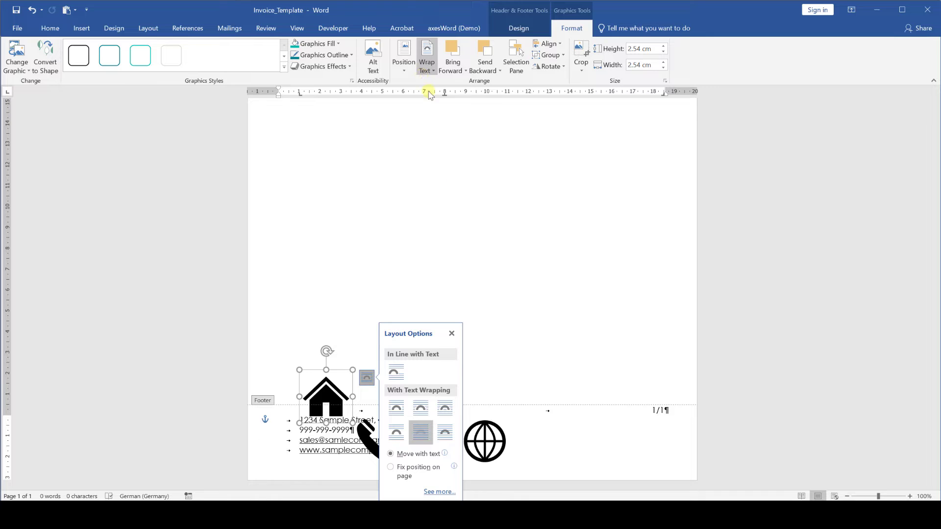
click(526, 455)
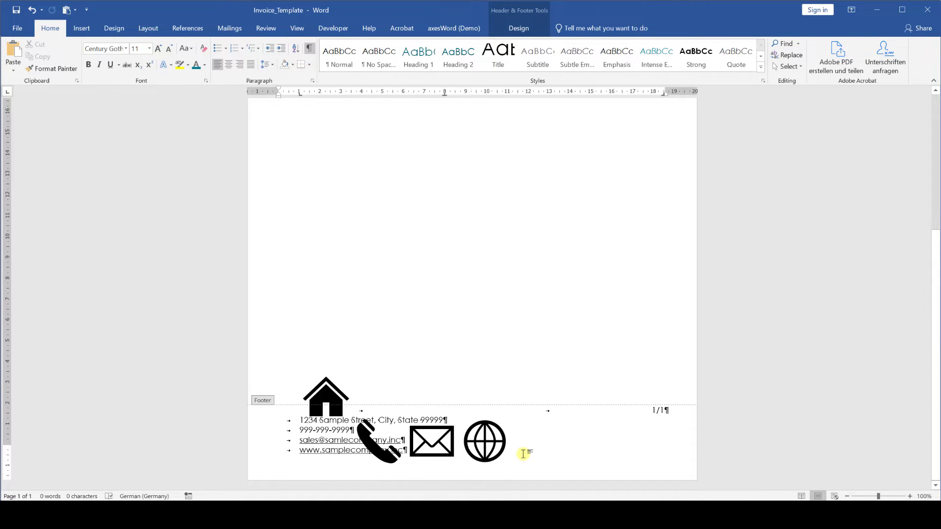
Resize all four footer icons to a height of 0.5 cm
click(491, 441)
shift+click(439, 435)
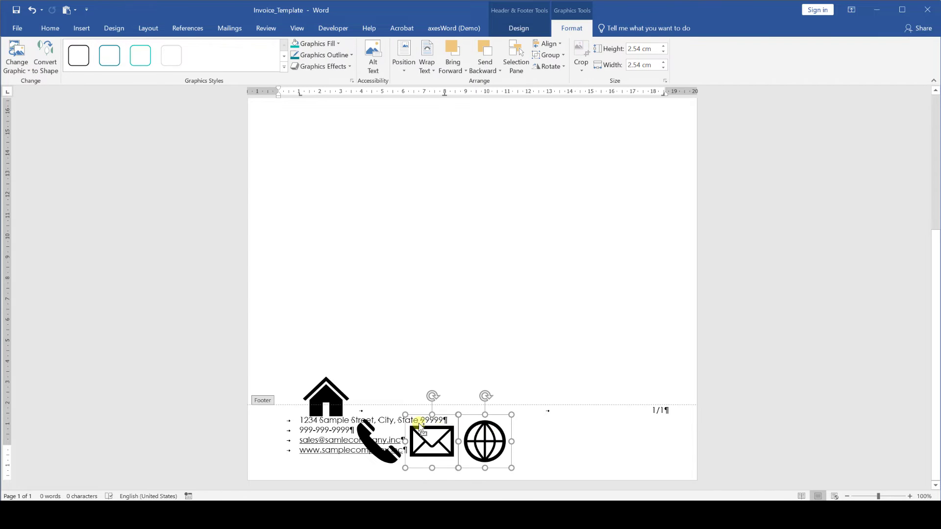
shift+click(370, 439)
shift+click(320, 390)
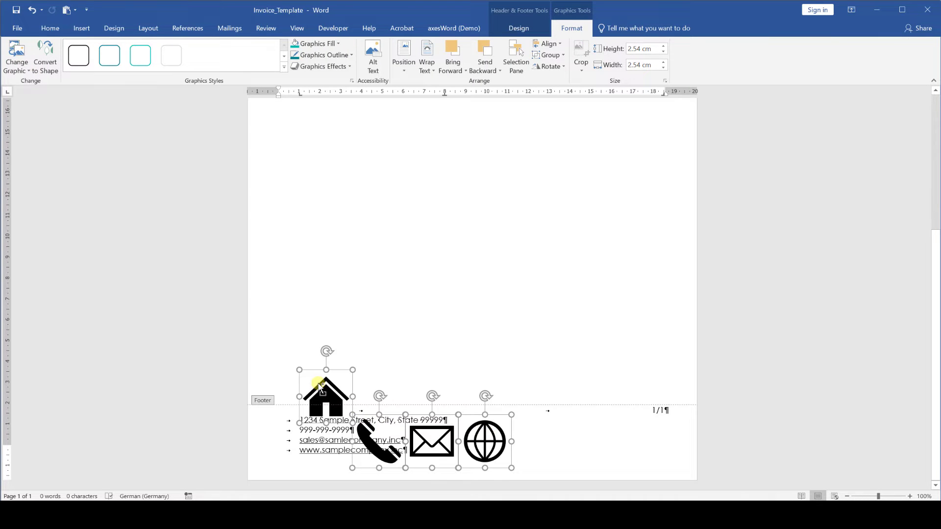
click(634, 49)
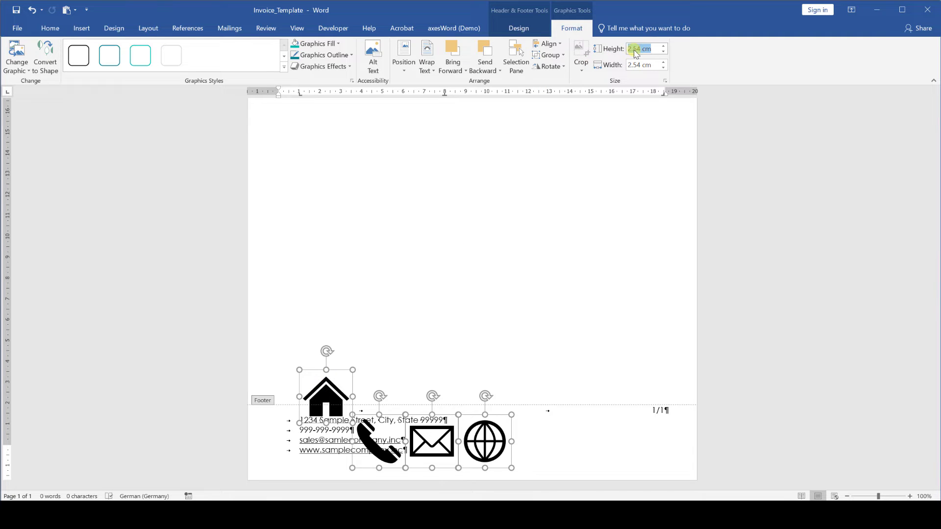
text(0.5)
key(Return)
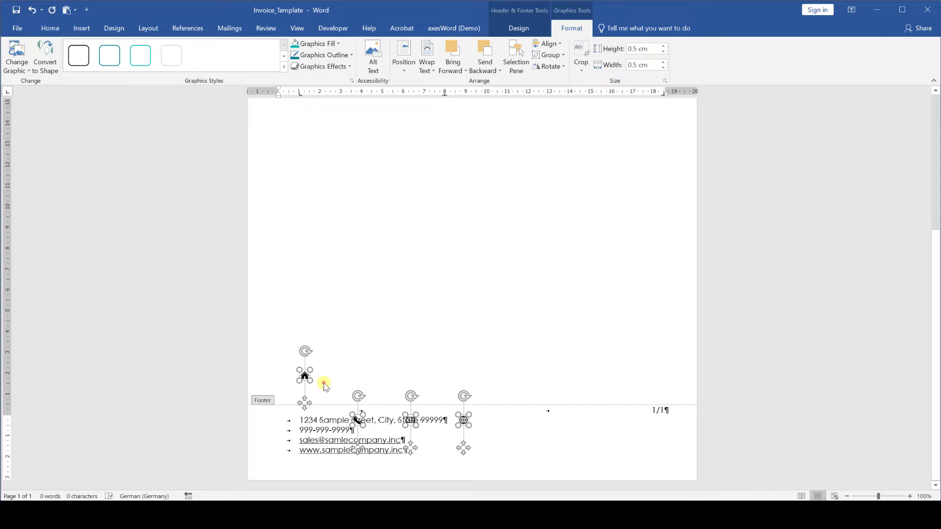
Move the house, phone, envelope and globe icons beside their matching contact lines
click(306, 375)
scroll(305, 376, up, 9)
drag(154, 277, 123, 362)
click(253, 361)
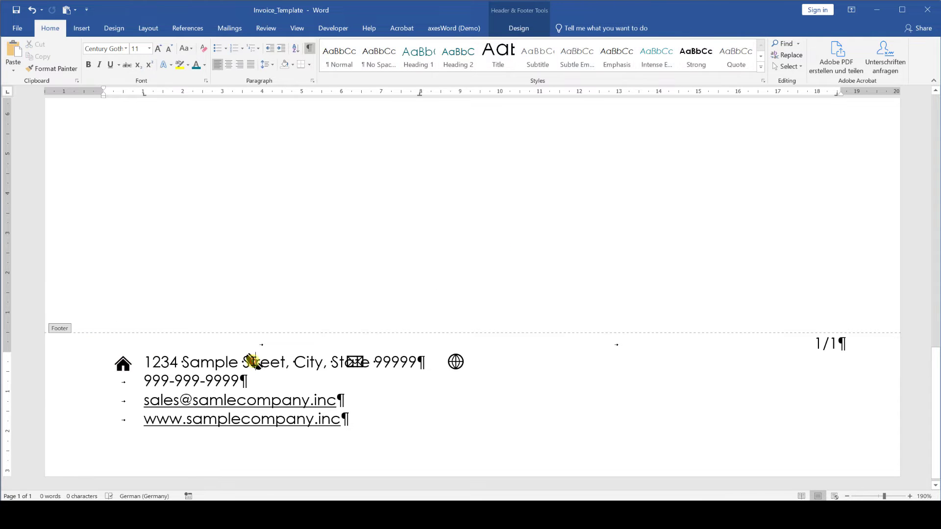
click(787, 66)
click(805, 92)
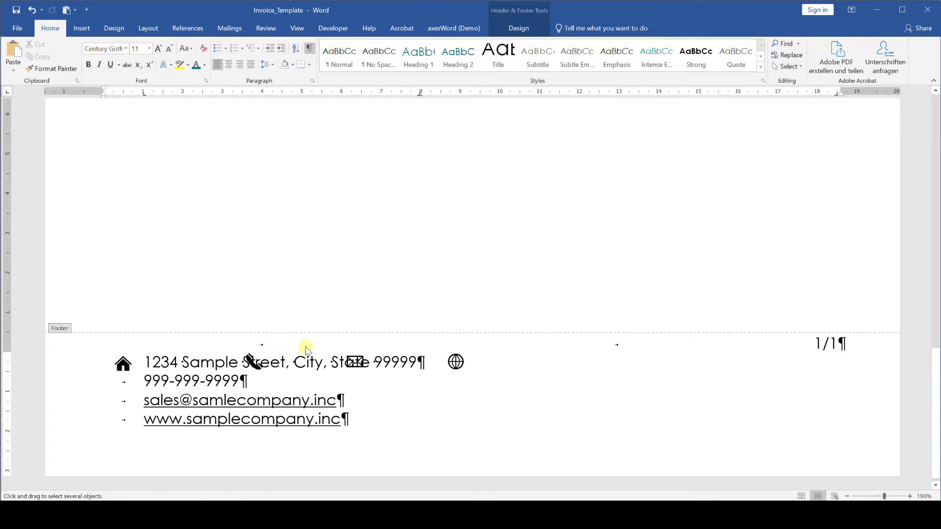
drag(252, 362, 123, 374)
drag(355, 362, 122, 401)
drag(456, 362, 124, 421)
Align the four icons left and distribute them vertically
click(124, 364)
shift+click(123, 400)
shift+click(122, 378)
shift+click(122, 420)
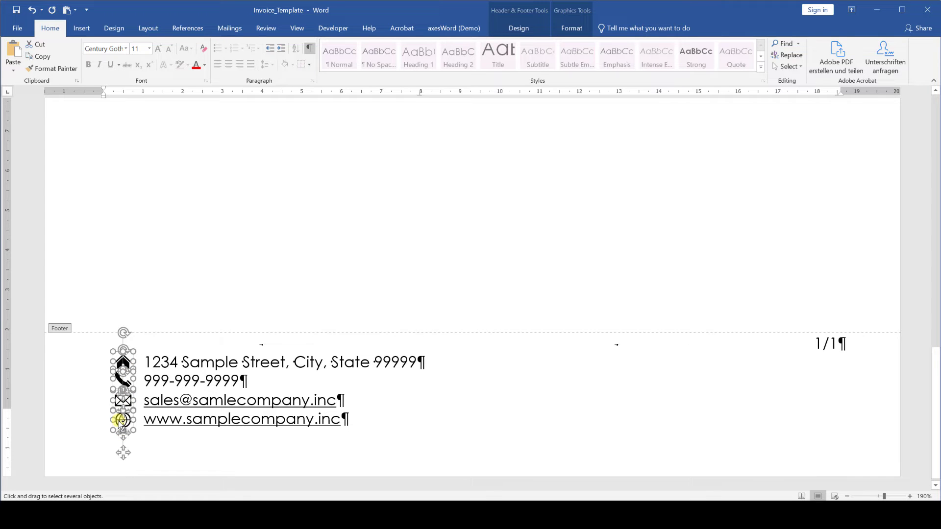
click(572, 29)
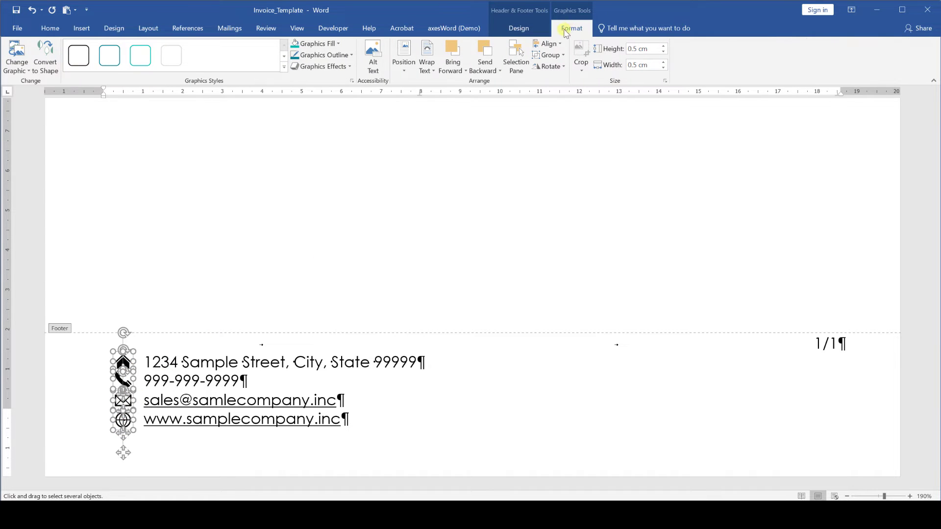
click(548, 44)
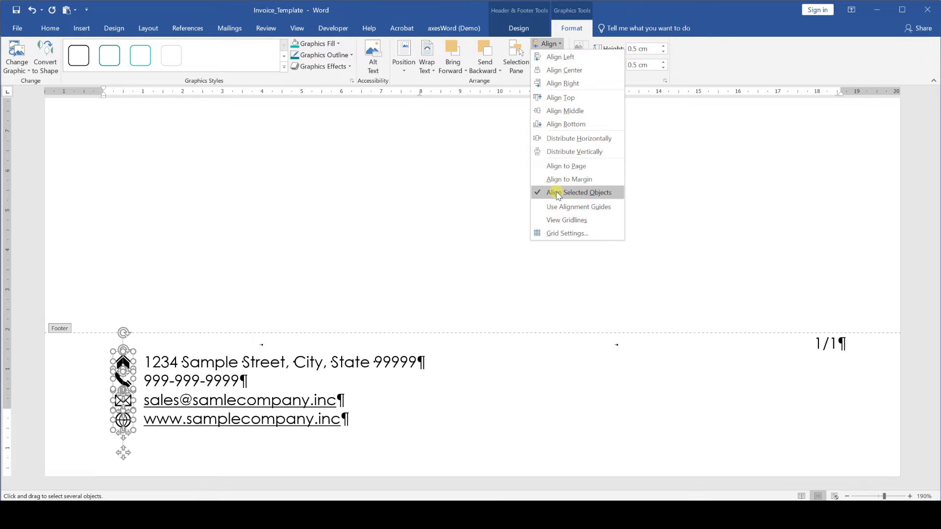
click(570, 57)
click(548, 43)
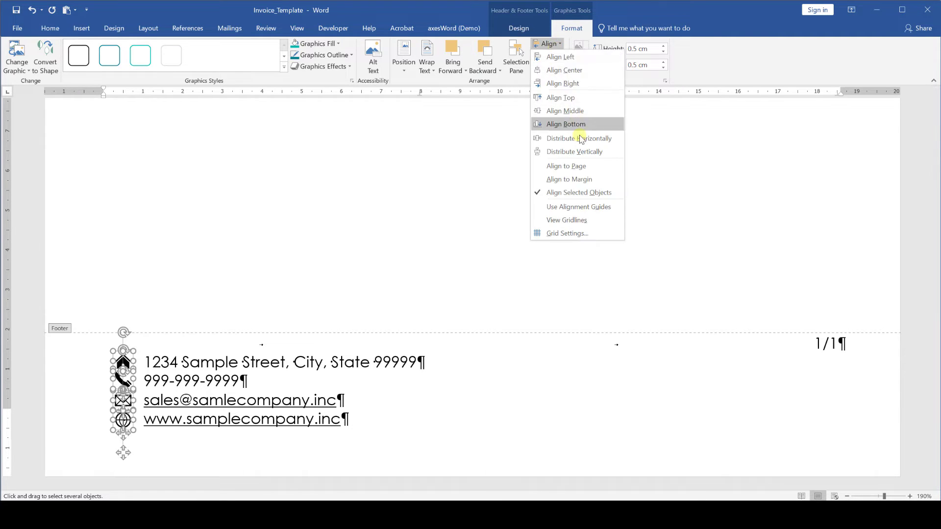
click(580, 152)
key(Escape)
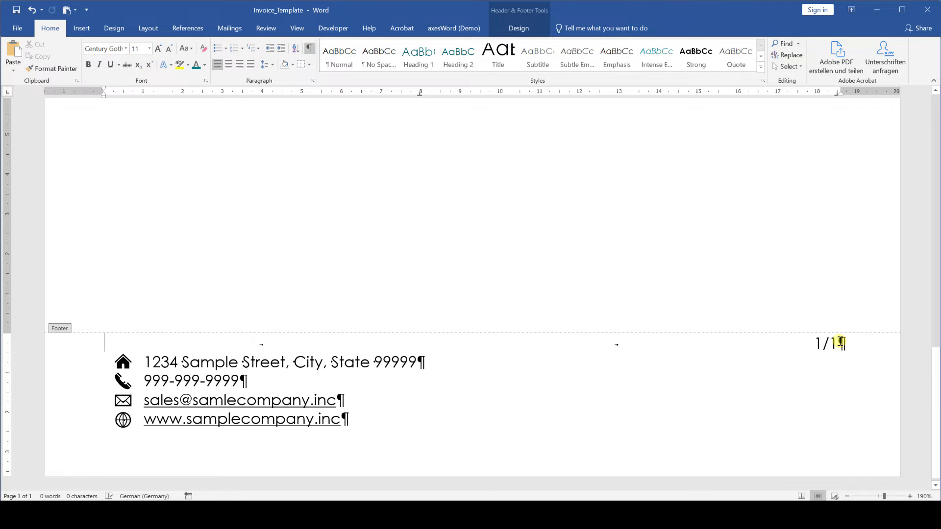
Add a bottom border under the 1/1 footer line and insert the grey cat logo
click(838, 343)
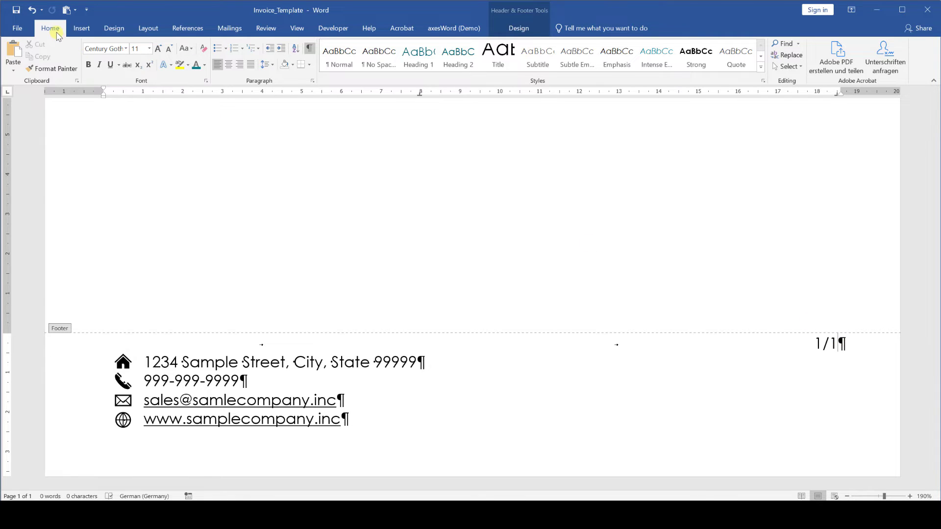
click(302, 65)
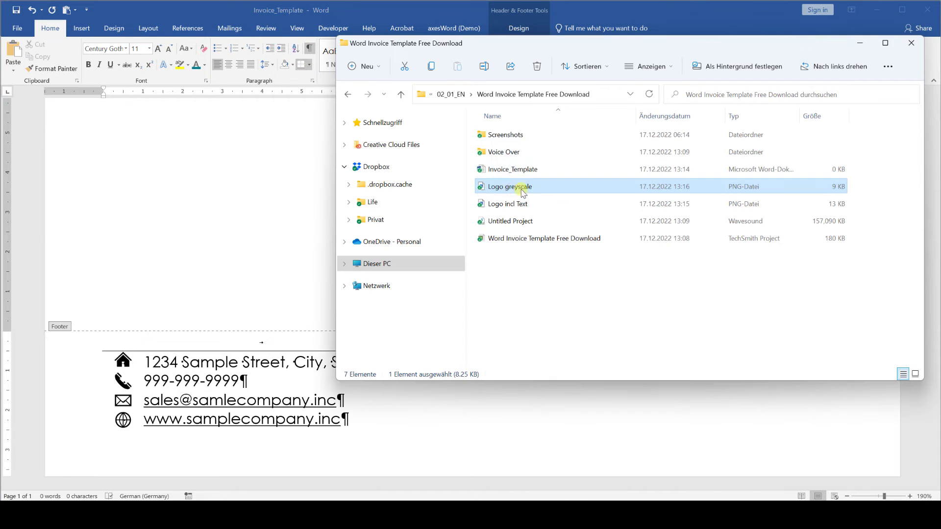
drag(524, 191, 164, 301)
Set the cat logo behind text, move it to the page's left edge, and send it to back
click(850, 105)
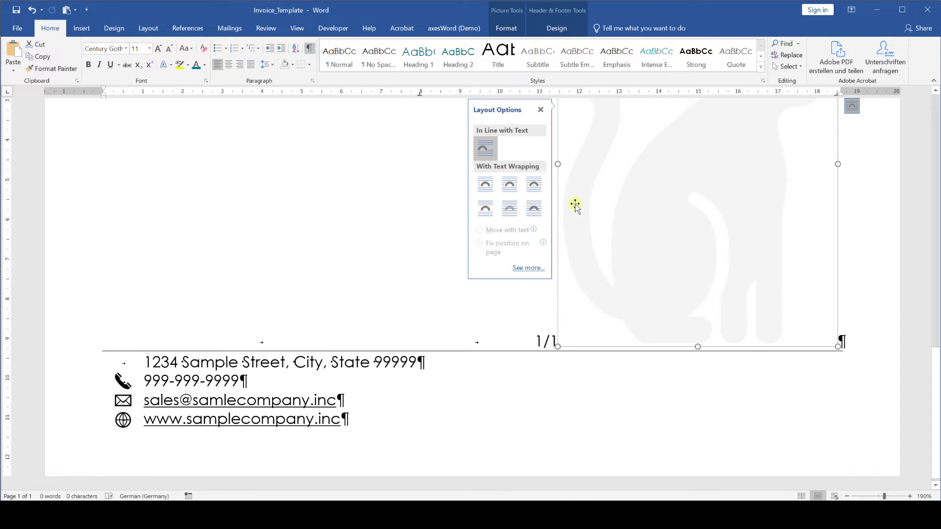
click(509, 209)
drag(677, 198, 156, 331)
click(551, 27)
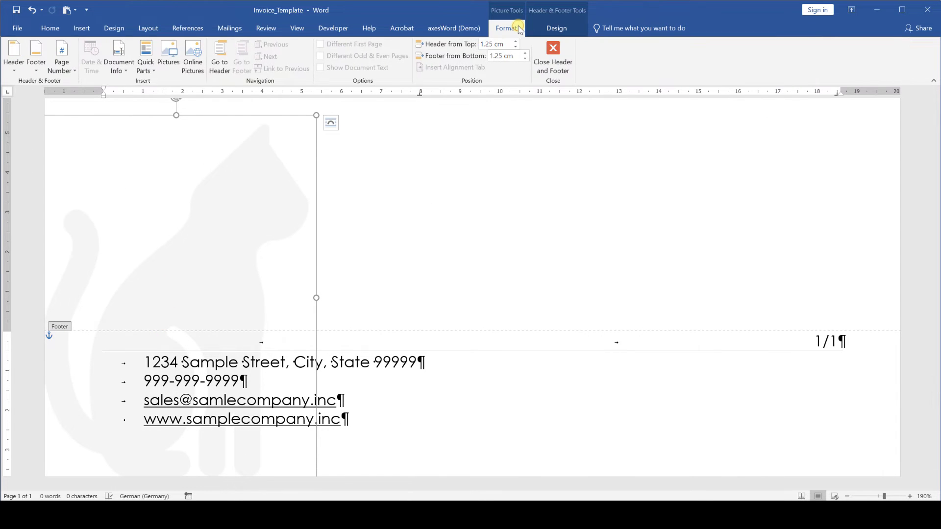
click(704, 66)
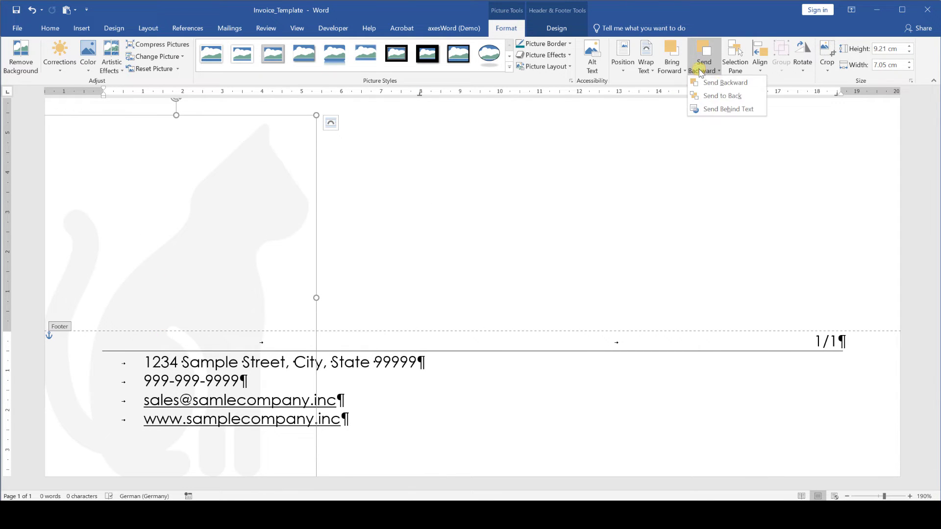
click(721, 94)
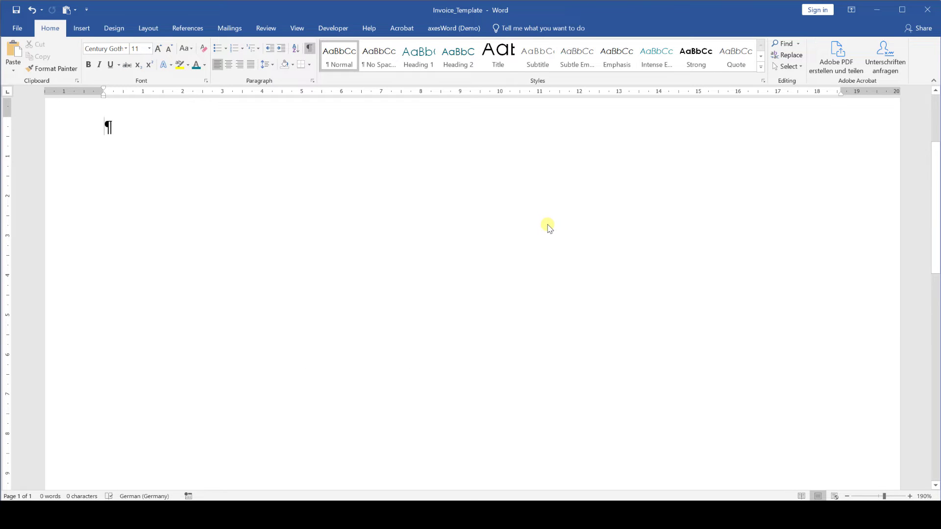
Scroll down to review the page, then back up to the invoice body
ctrl+scroll(549, 229, down, 9)
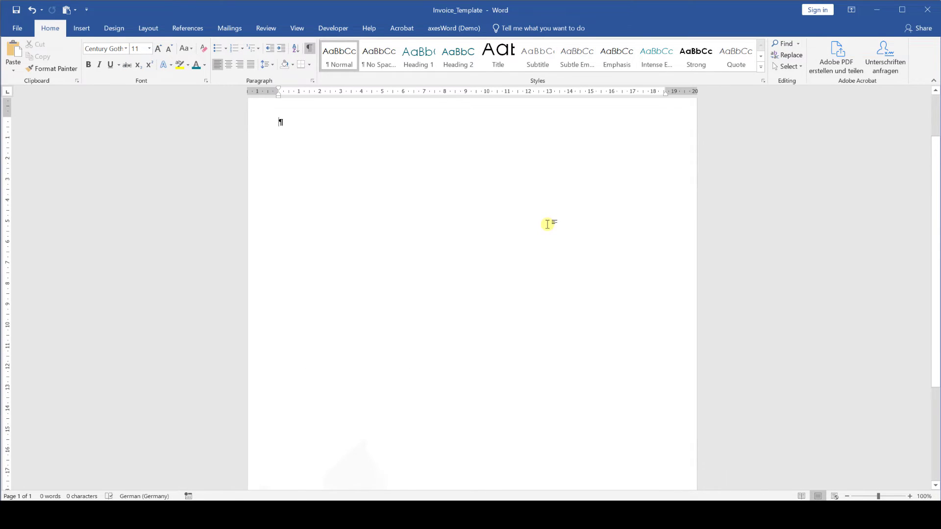
ctrl+scroll(547, 224, down, 3)
scroll(548, 224, up, 2)
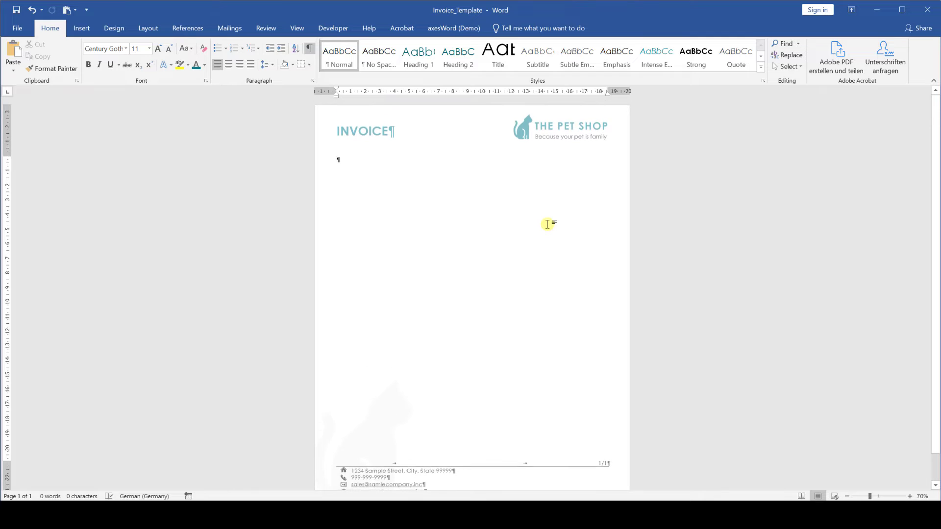
ctrl+scroll(342, 163, up, 7)
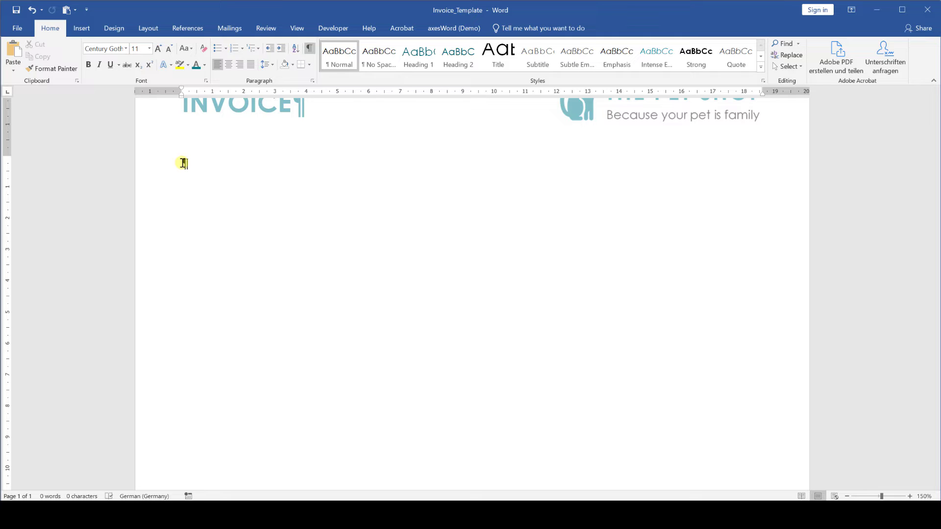
Modify the Normal style's paragraph spacing to 0 pt after
right_click(330, 66)
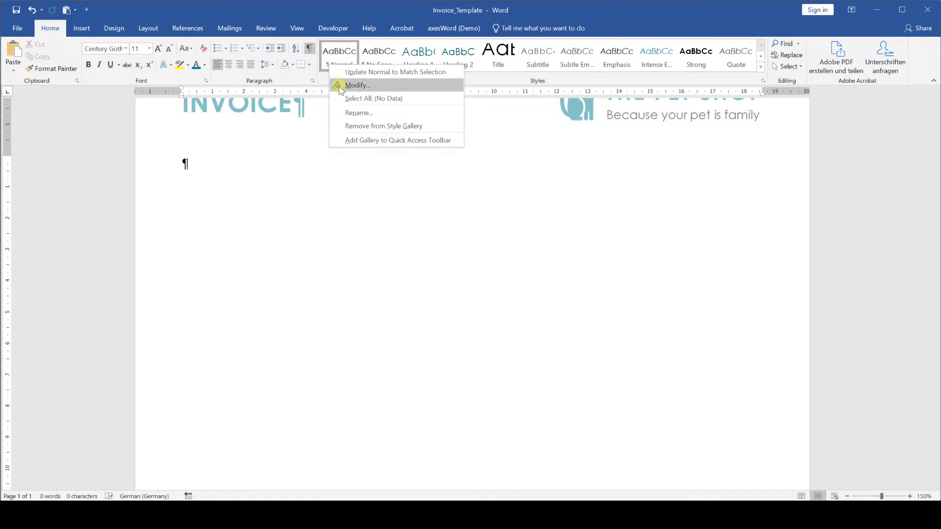
click(342, 86)
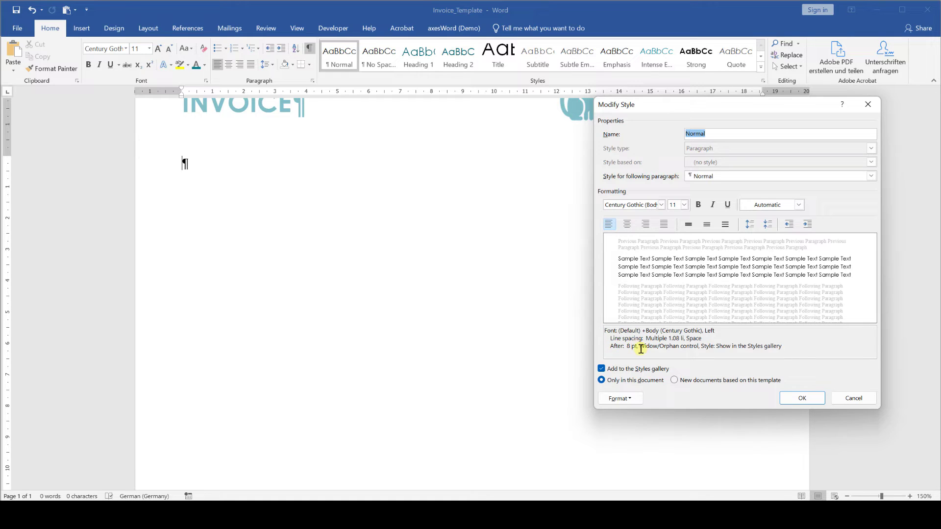
click(640, 398)
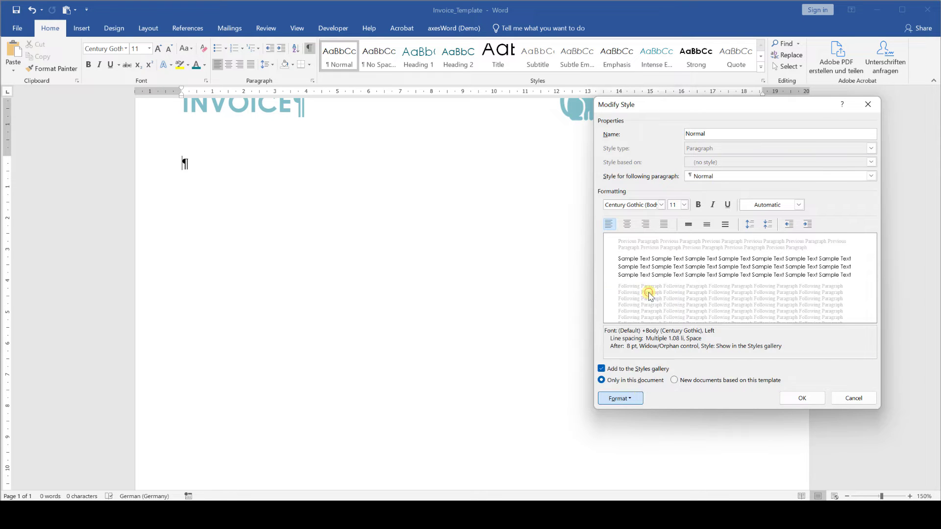
click(637, 293)
drag(639, 279, 627, 283)
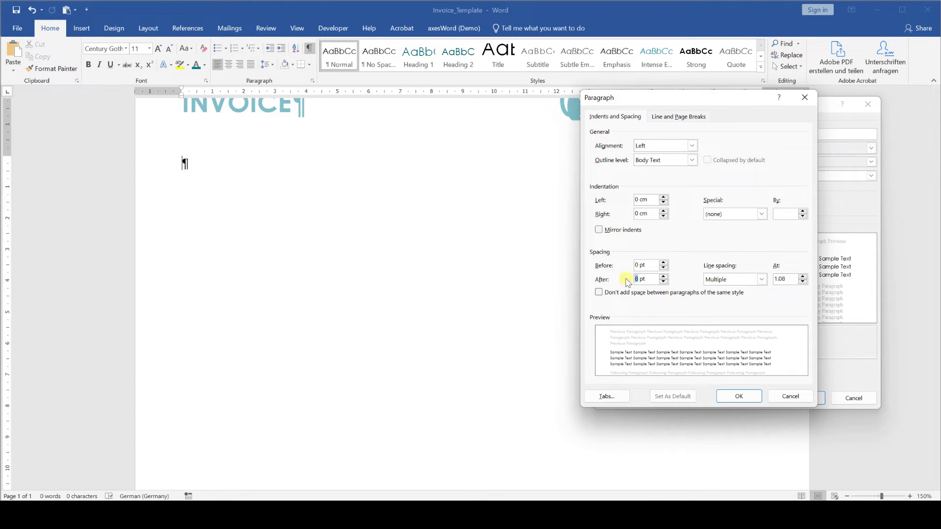
text(0)
click(735, 396)
click(788, 399)
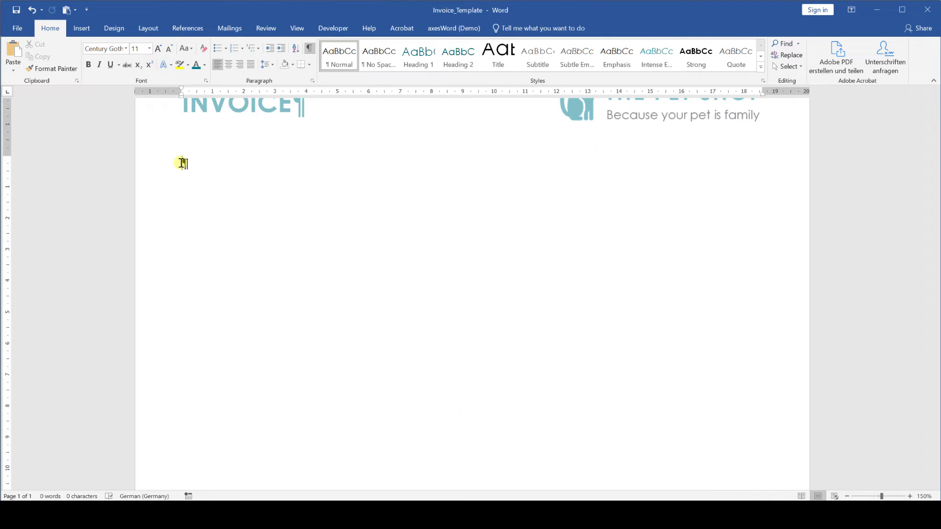
Type 'Bill to' followed by the sample customer company, street and city/country lines
text(Bill to)
key(Return)
text(Customer Company )
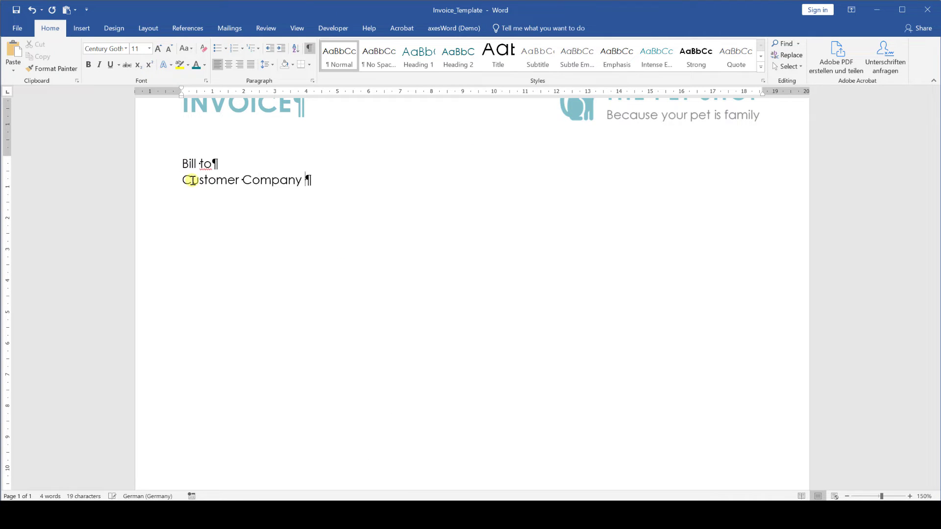
text(Inc.)
key(Return)
text(1234 Sample Street)
key(Return)
text(City, XX 99999, USA)
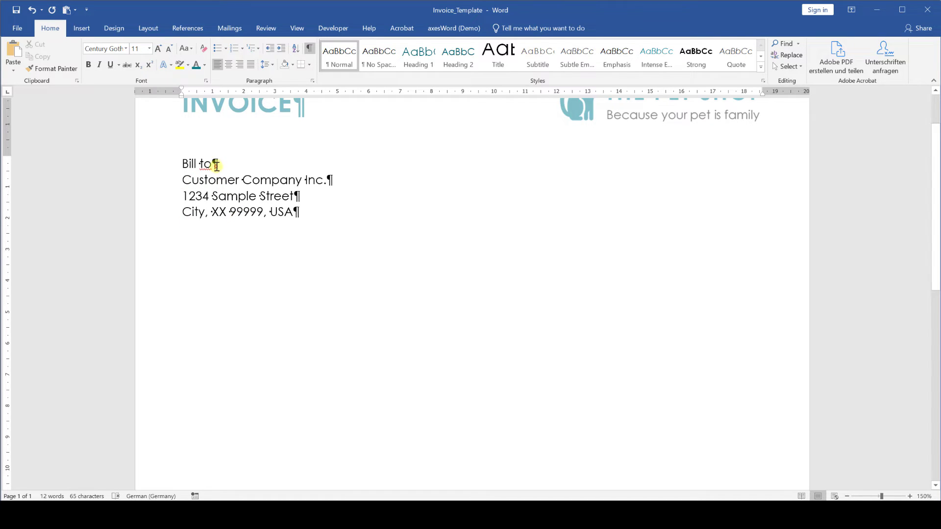
Make the Bill to heading uppercase and bold
drag(218, 163, 182, 163)
click(186, 48)
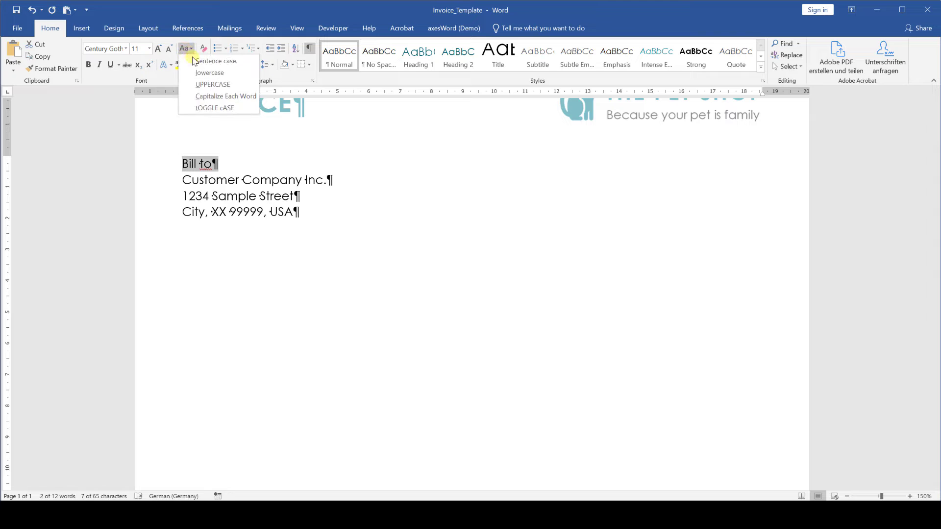
click(212, 84)
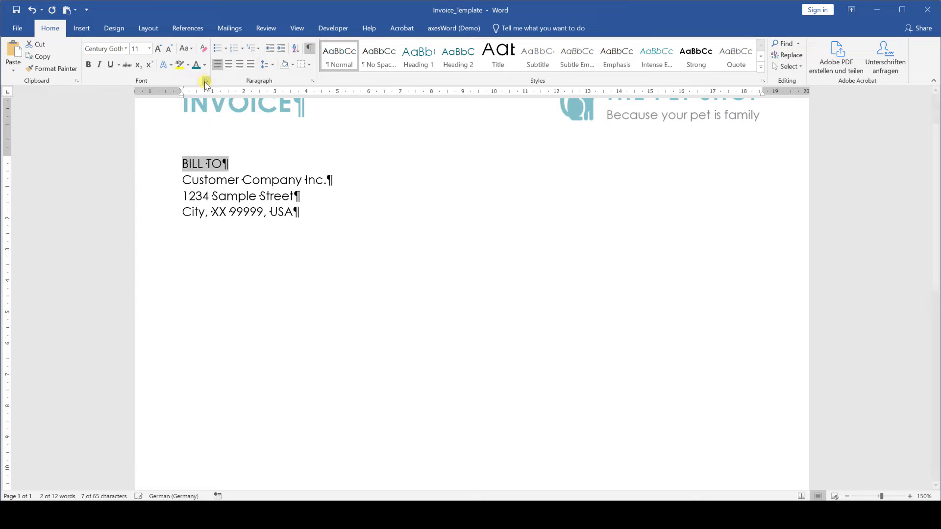
click(90, 65)
click(323, 212)
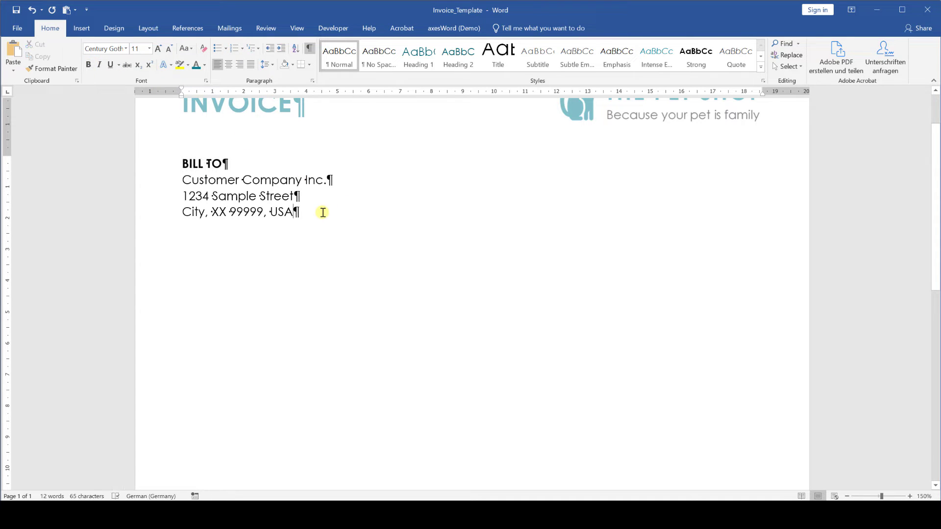
Type 'Ship to' and paste a copy of the three billing address lines below it
key(Return)
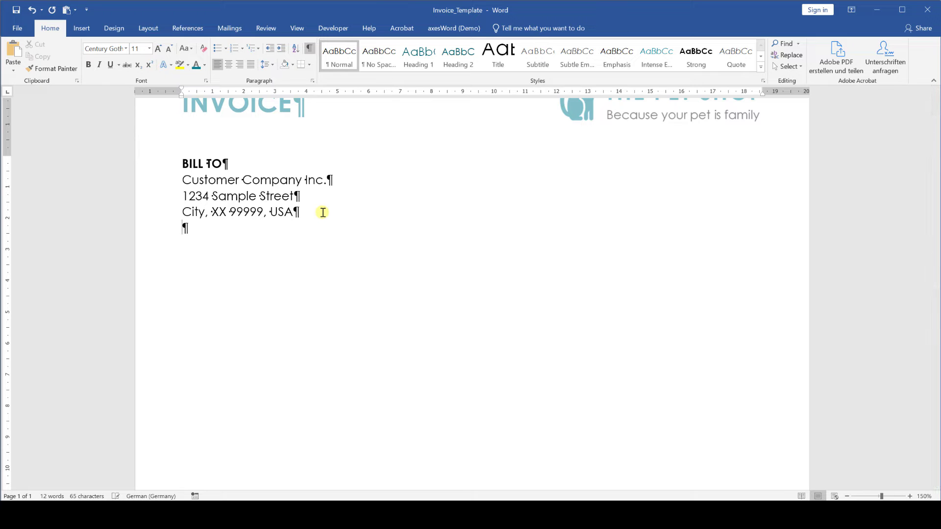
text(Ship to)
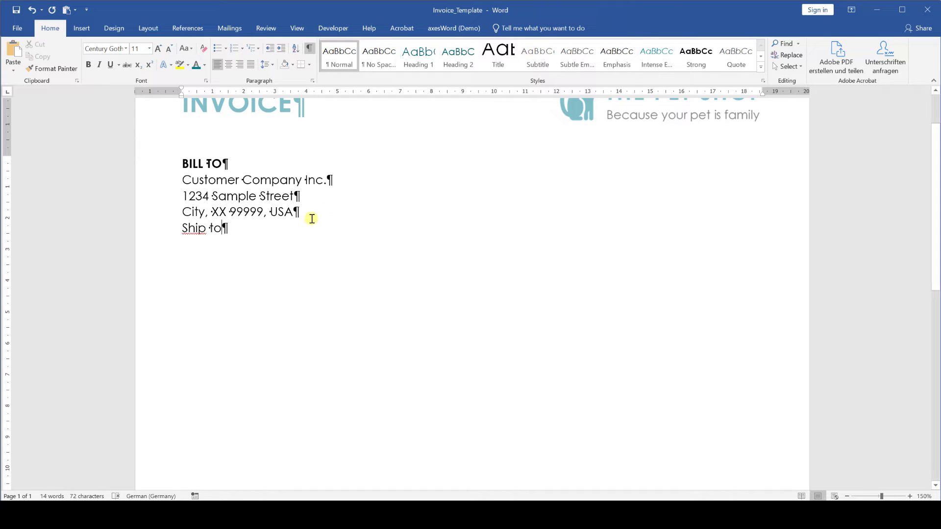
drag(310, 212, 184, 181)
key(ctrl+c)
click(238, 233)
key(Return)
key(ctrl+v)
Make the Ship to heading uppercase and bold
drag(238, 230, 186, 225)
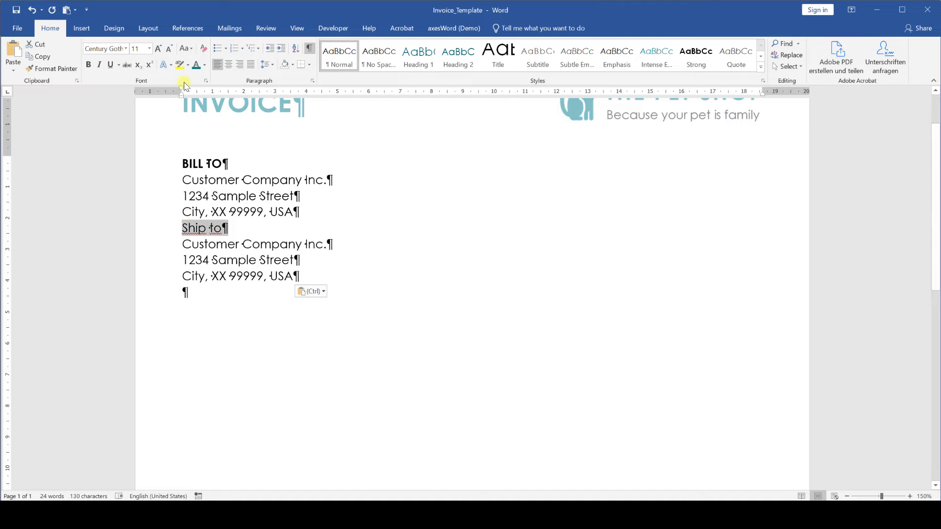
click(186, 48)
click(206, 89)
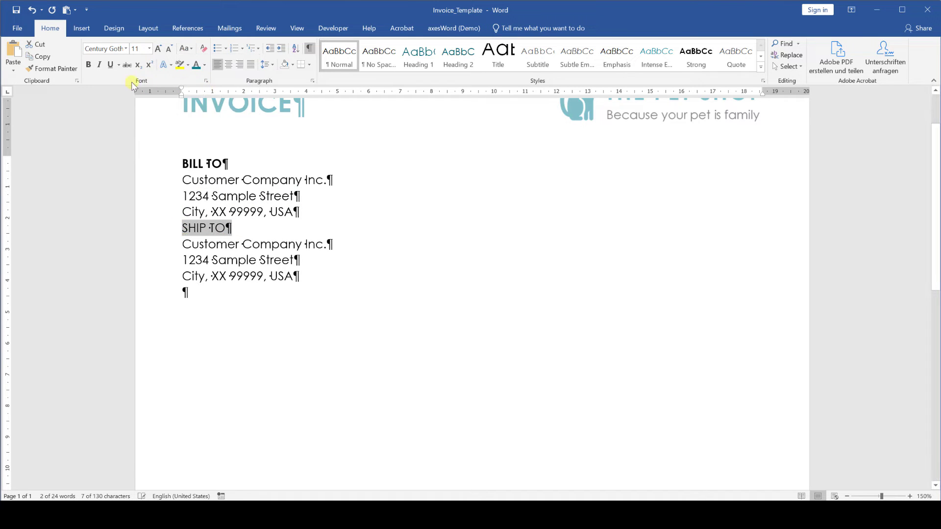
click(89, 65)
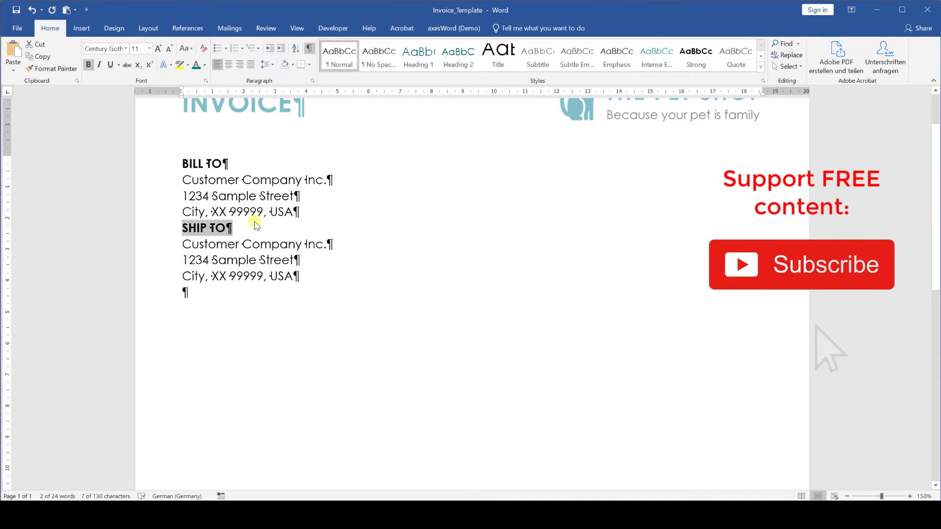
click(306, 212)
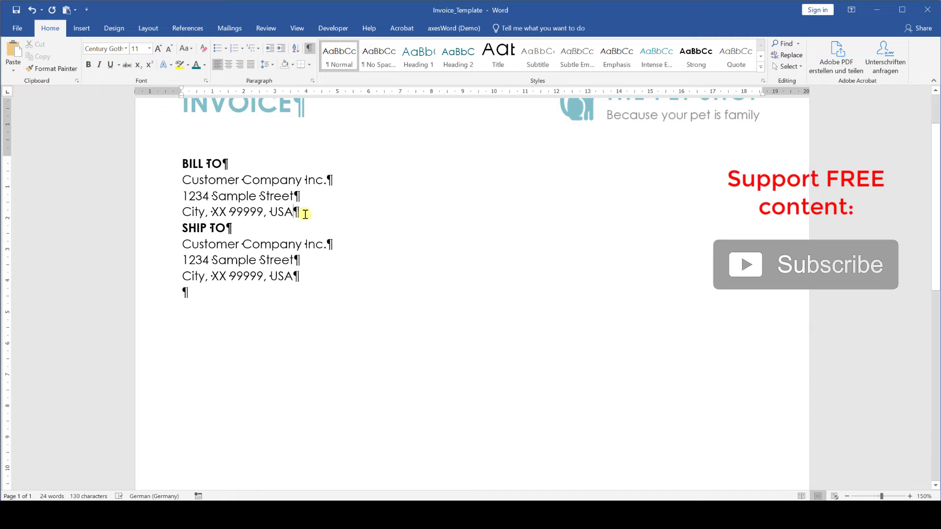
Set 6 pt spacing after the billing city line
click(150, 28)
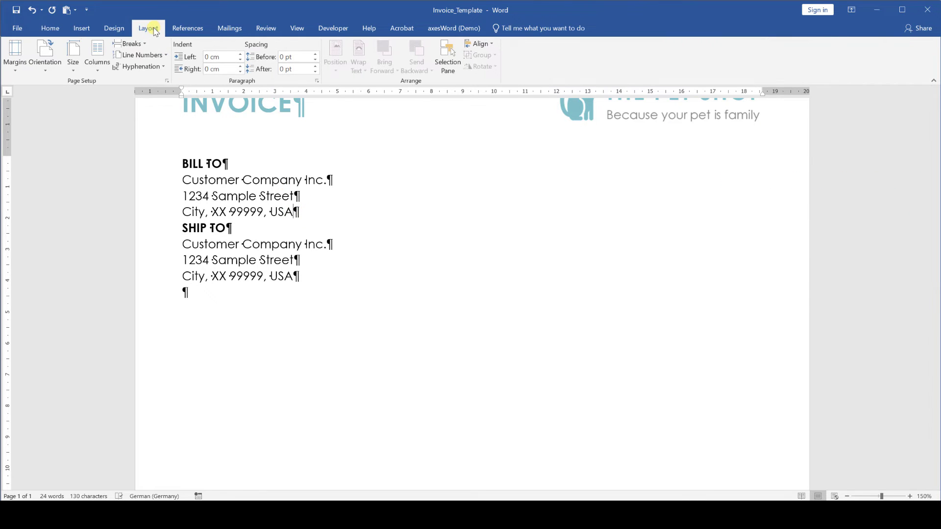
click(284, 68)
text(6)
key(Return)
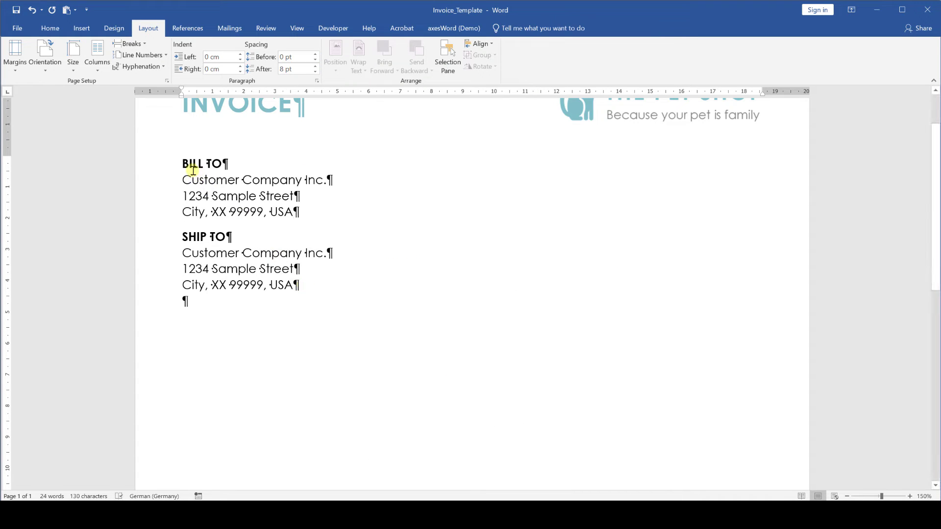
Give the BILL TO lines a right tab stop at 12 cm and a left tab at about 12.5 cm
drag(182, 163, 311, 209)
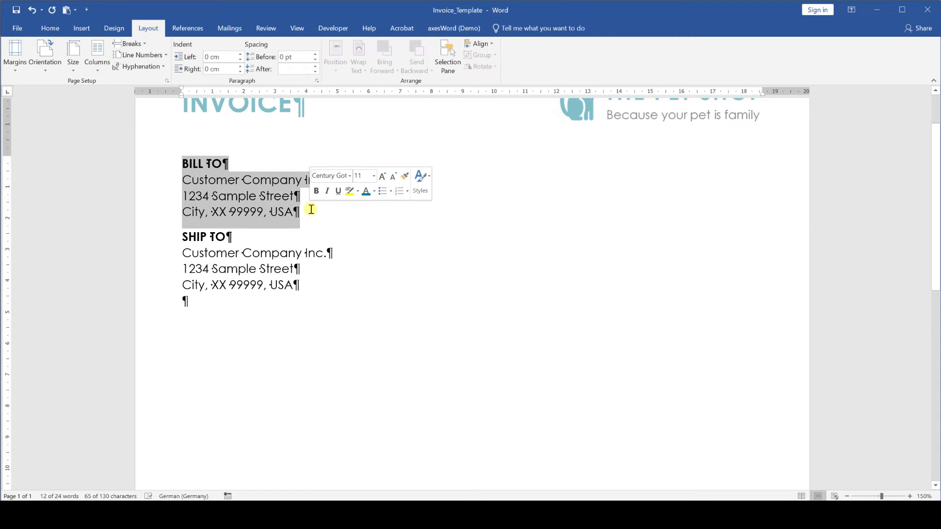
click(480, 93)
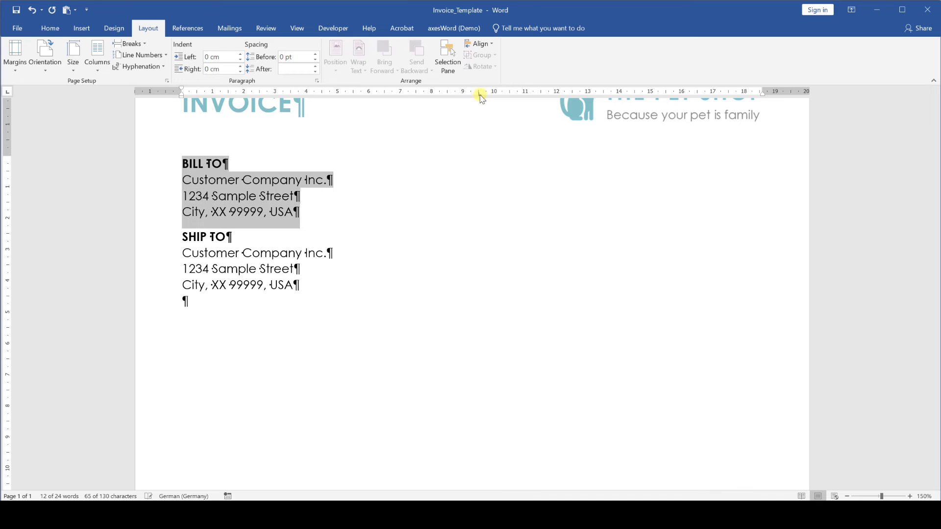
double_click(558, 93)
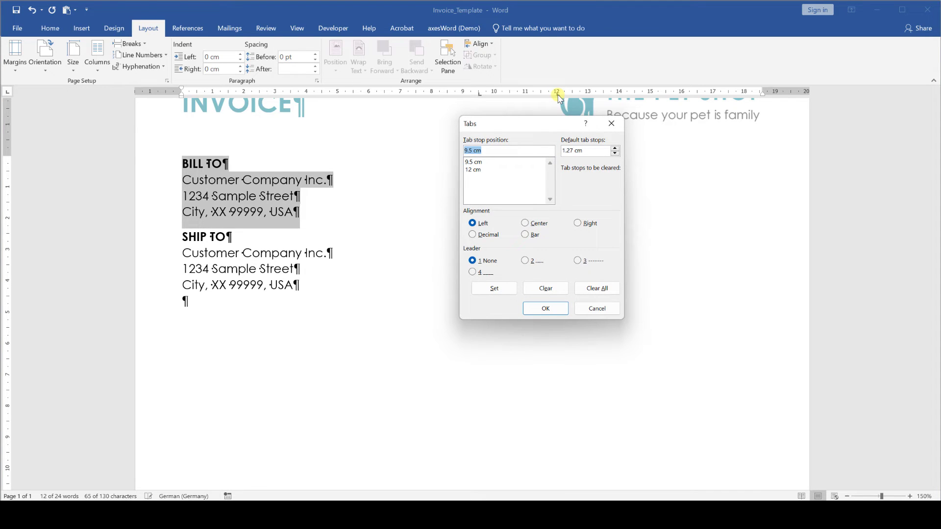
click(473, 170)
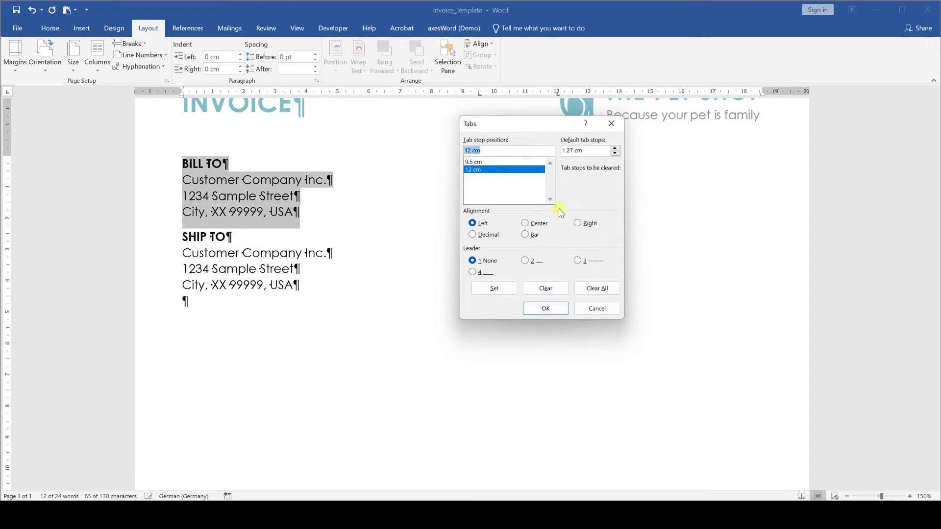
click(578, 223)
click(554, 308)
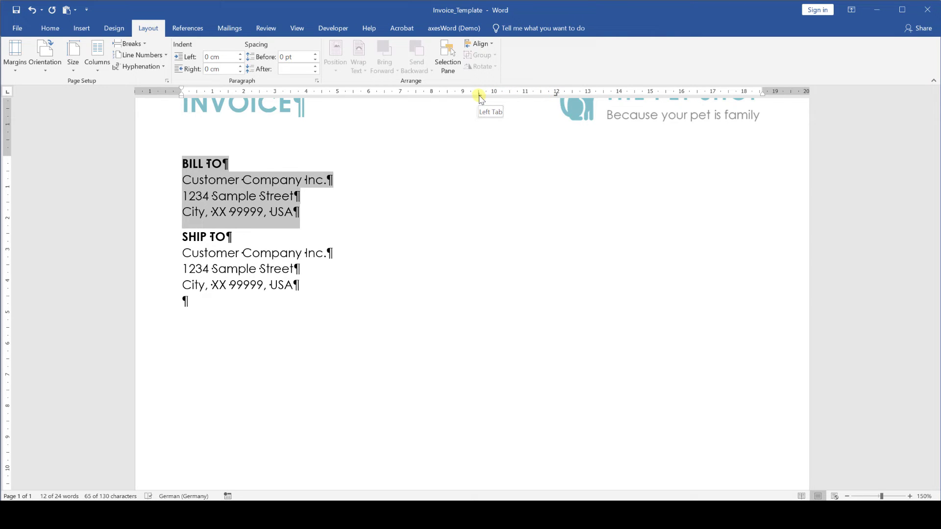
drag(479, 96, 761, 98)
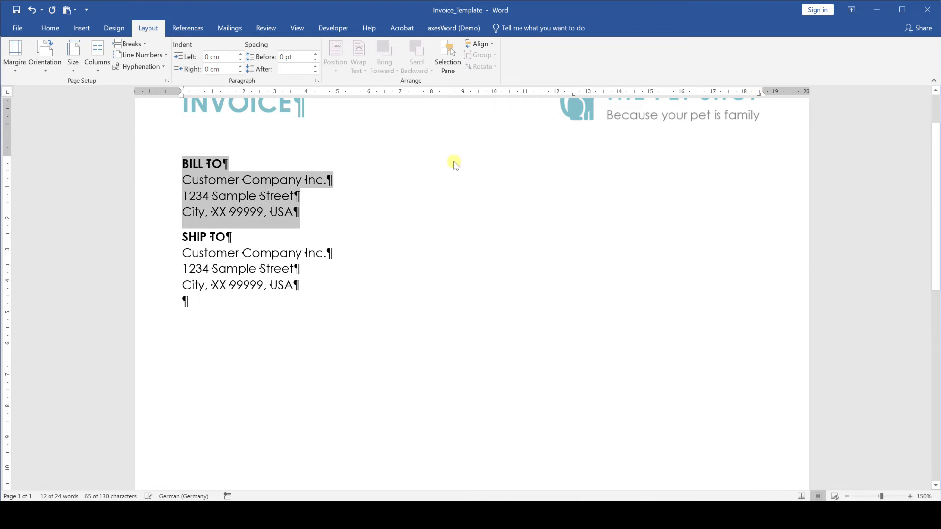
click(356, 162)
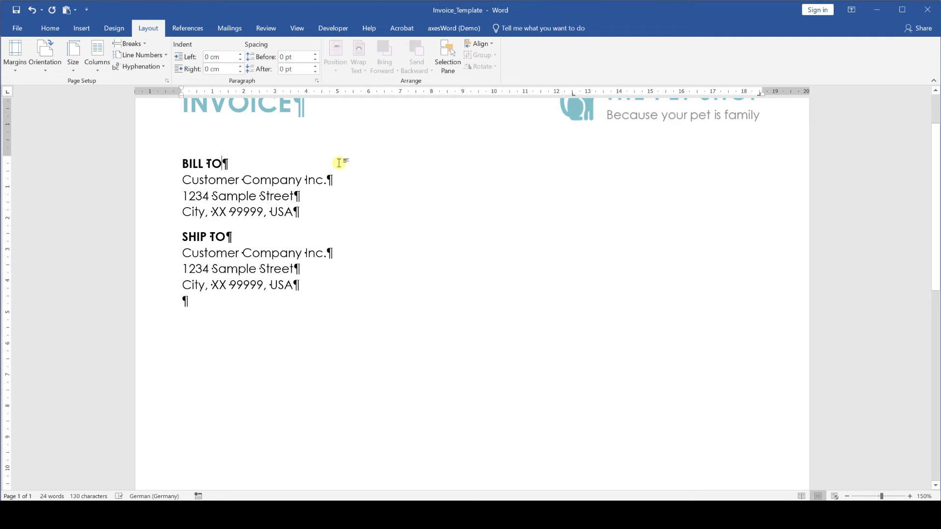
Add 'Invoice #' XXXX-XXXX and 'Invoice Date' 12/17/2022 to the first two BILL TO lines
click(276, 161)
key(Tab)
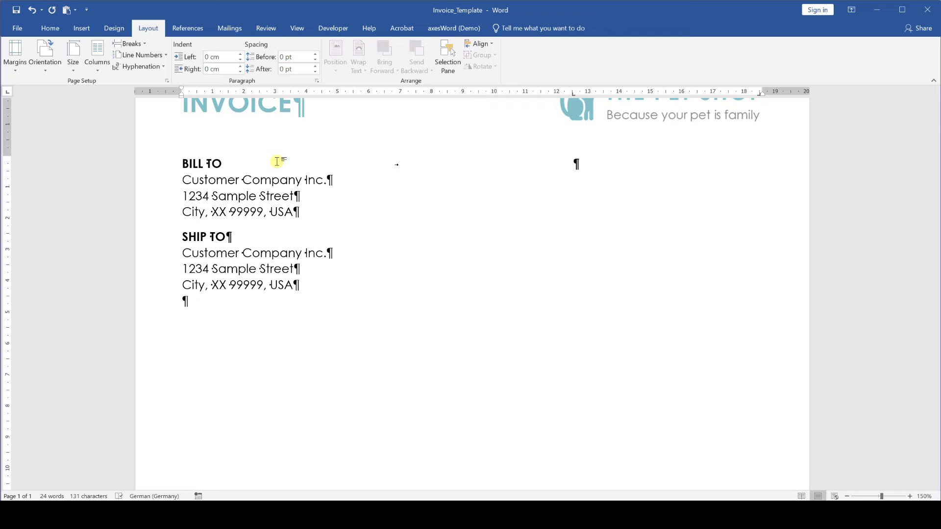
text(Invoice)
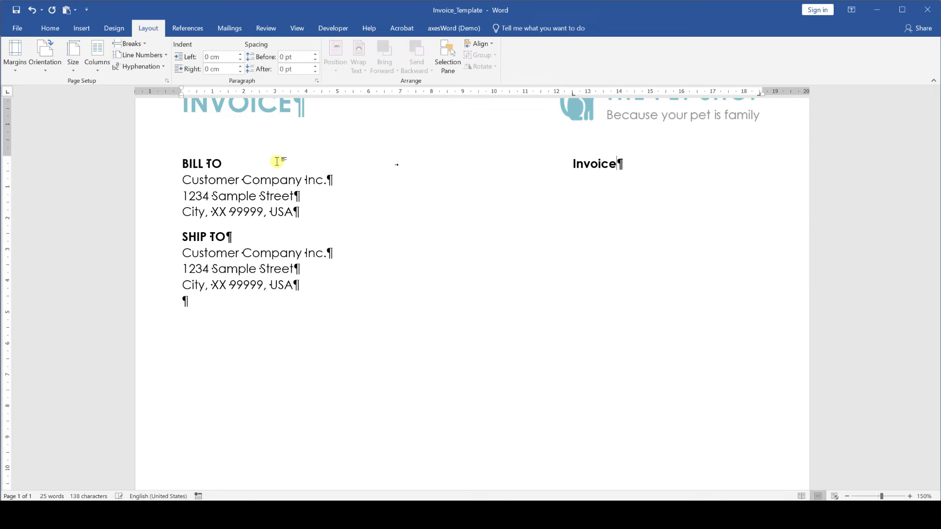
text( #)
key(Tab)
text(XXXX-XXXX)
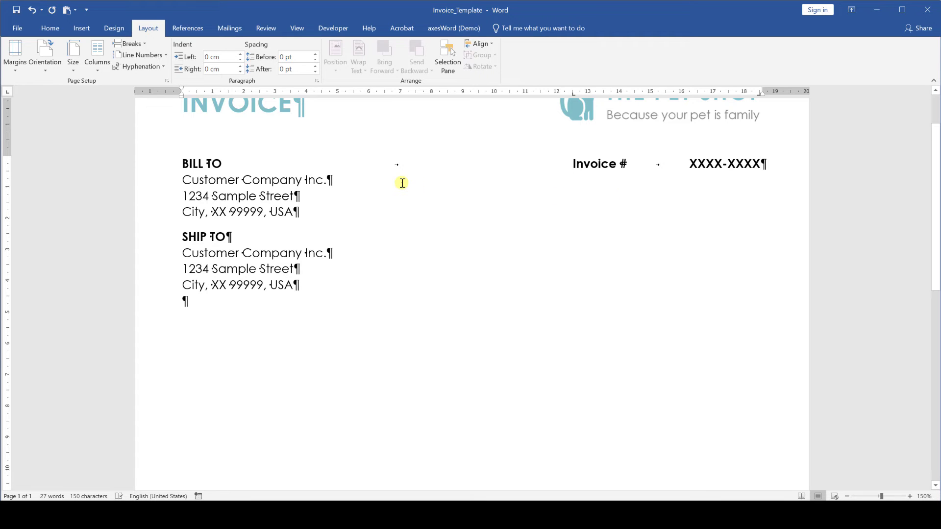
key(Tab)
text(Invoice)
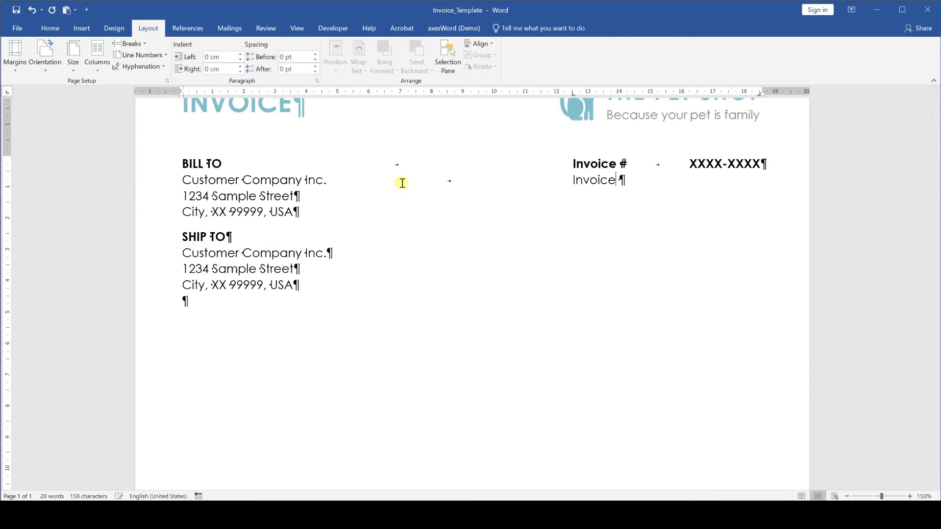
text( Date)
key(Tab)
text(12/17/2022)
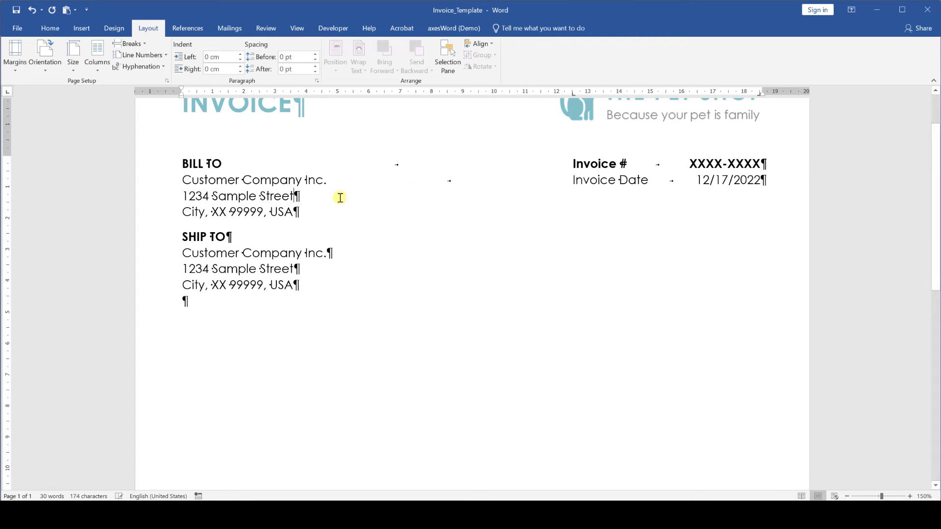
Add 'Reference' XXXX-XXXX and 'Due Date' 12/31/2022 to the street and city lines
key(Down)
key(Tab)
text(Reference)
key(Tab)
text(XXXX-XXXX)
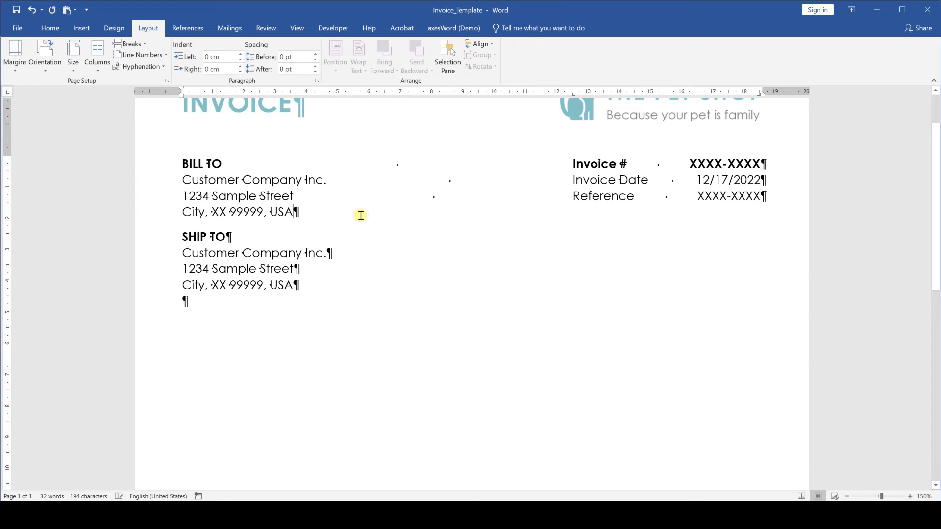
key(Tab)
text(Due)
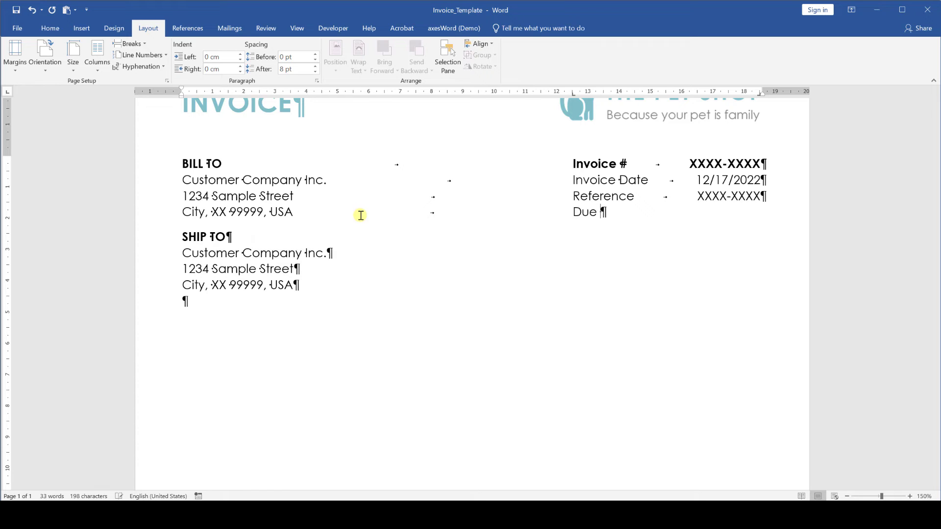
text( Date)
key(Tab)
text(12/31/2022)
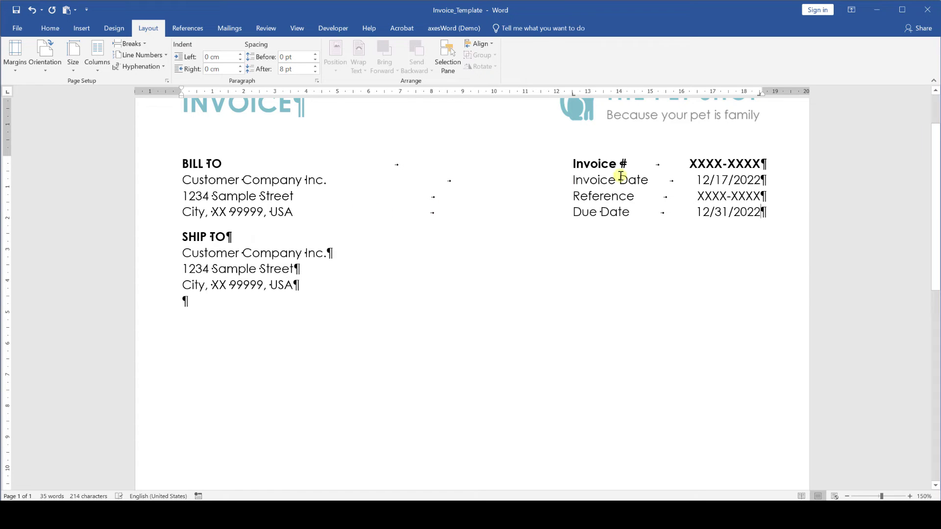
Unbold the invoice number value and bold the Invoice Date, Reference and Due Date labels
drag(686, 165, 761, 164)
click(768, 143)
drag(572, 180, 648, 181)
click(646, 160)
drag(572, 196, 634, 197)
click(630, 180)
drag(572, 211, 627, 211)
click(634, 188)
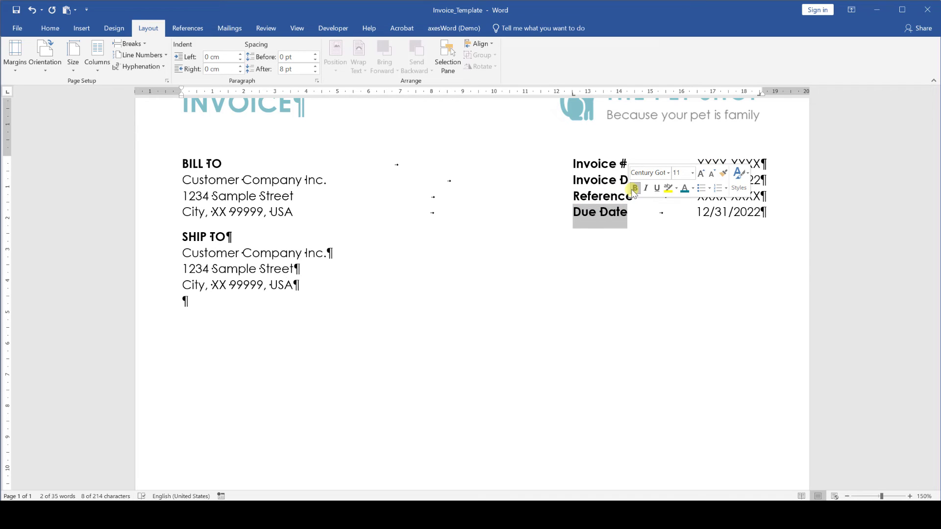
Add 30 pt spacing after the SHIP TO city line
click(311, 288)
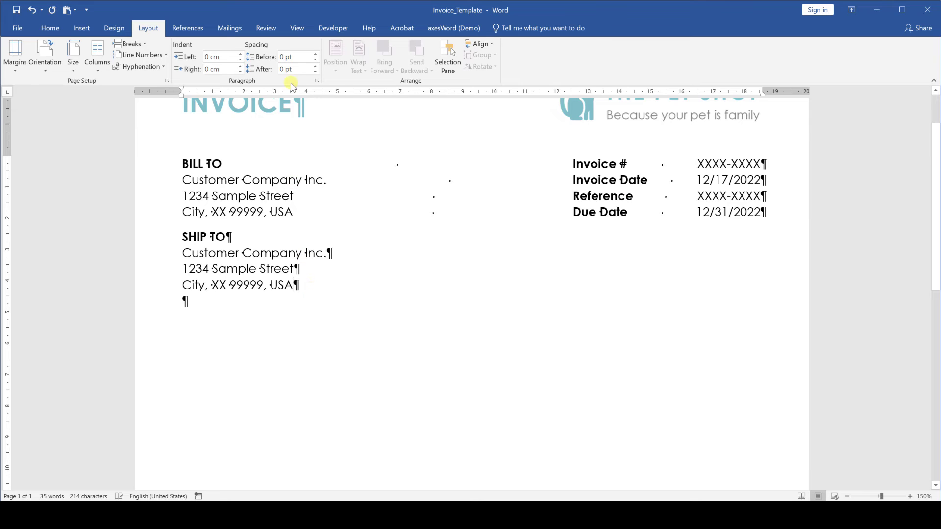
click(283, 69)
text(30)
key(Return)
click(195, 332)
Insert a 4×8 table below the addresses with headers Description, Price, Quantity, Amount
click(81, 29)
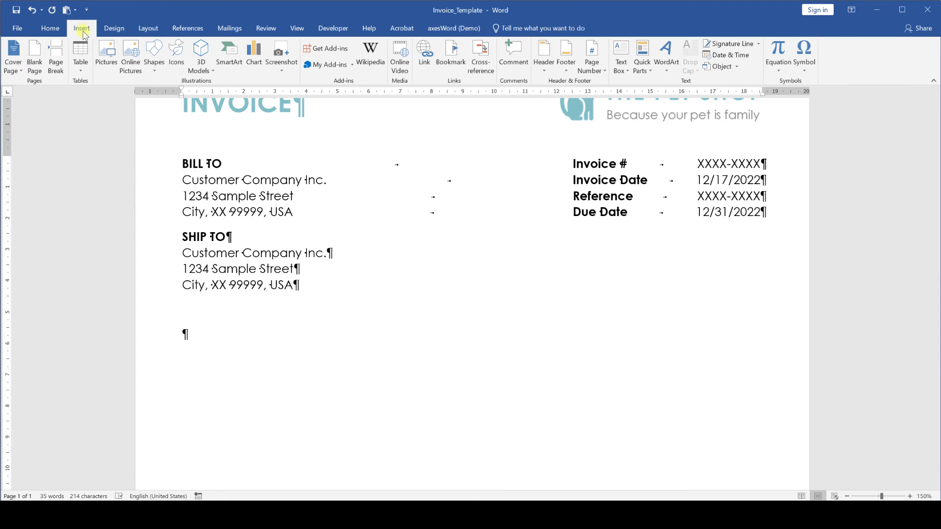
click(79, 68)
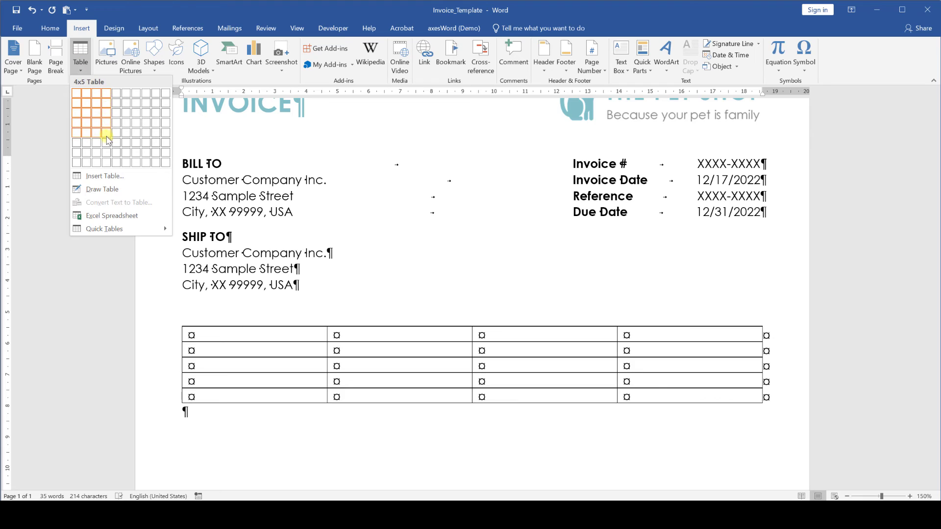
click(107, 162)
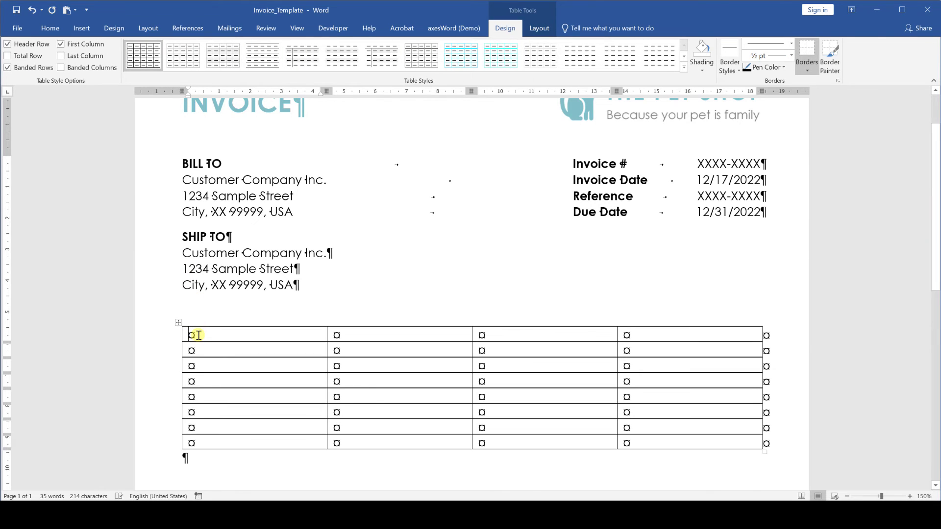
text(Description)
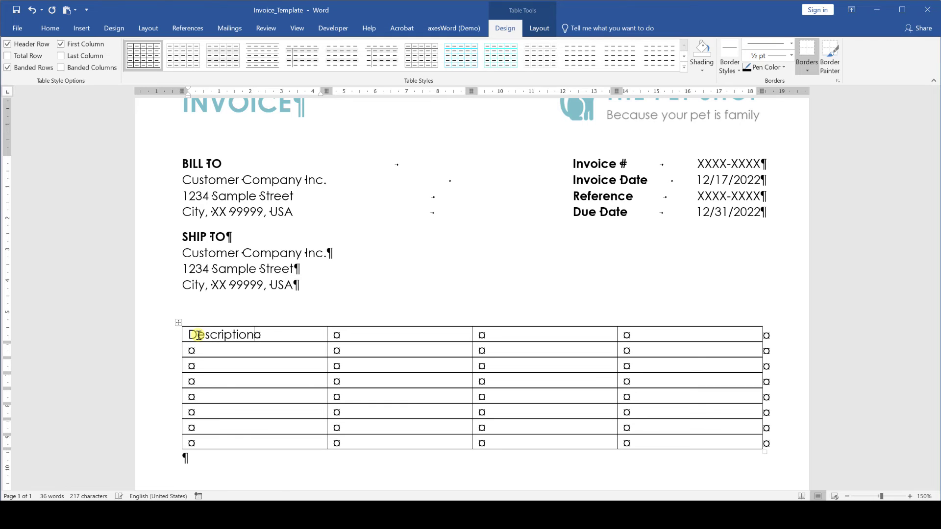
key(Tab)
text(Price )
text(Quantity)
key(Tab)
text(Amount)
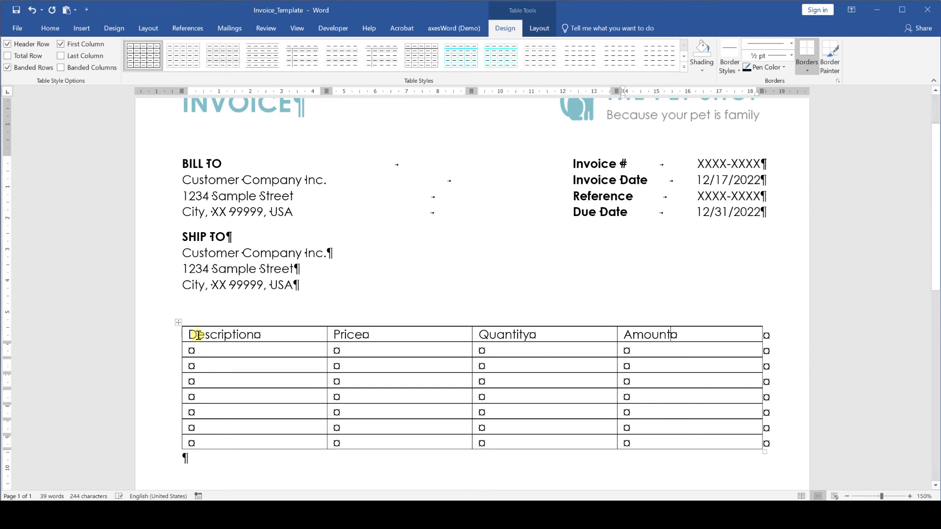
Paste the product rows, then enter Subtotal, Sales Tax 6.25% and Total in the Quantity column
click(199, 365)
text(Some kind of Product from your business	$ 50.00	2	$ 100.00 Some kind of Product from your business	$ 143.00	1	$ 143.00 Some kind of Product from your business	$ 86.00	4	$ 344.00)
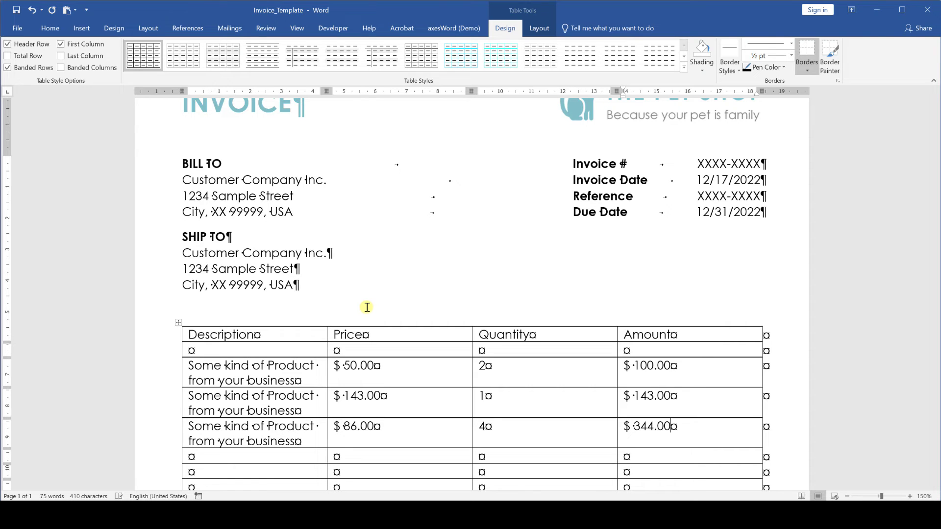
scroll(367, 307, down, 3)
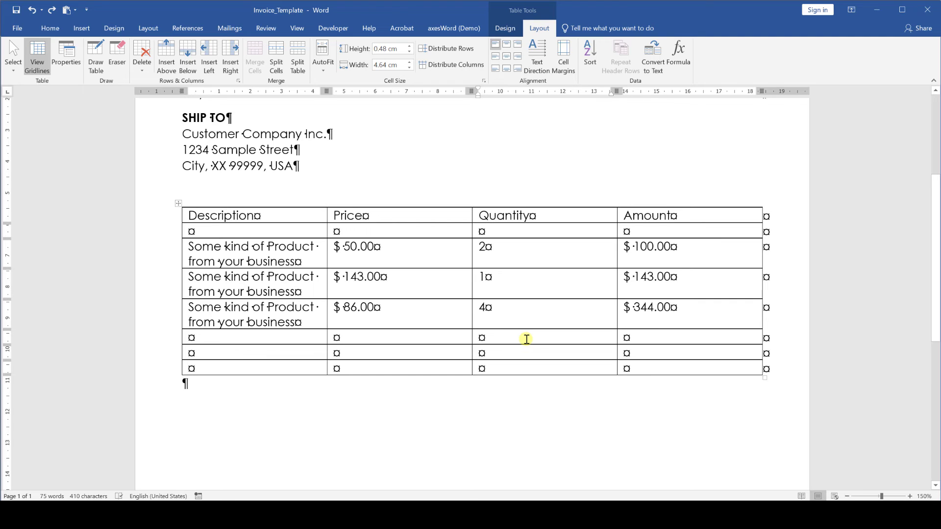
click(526, 339)
text(Subtotal )
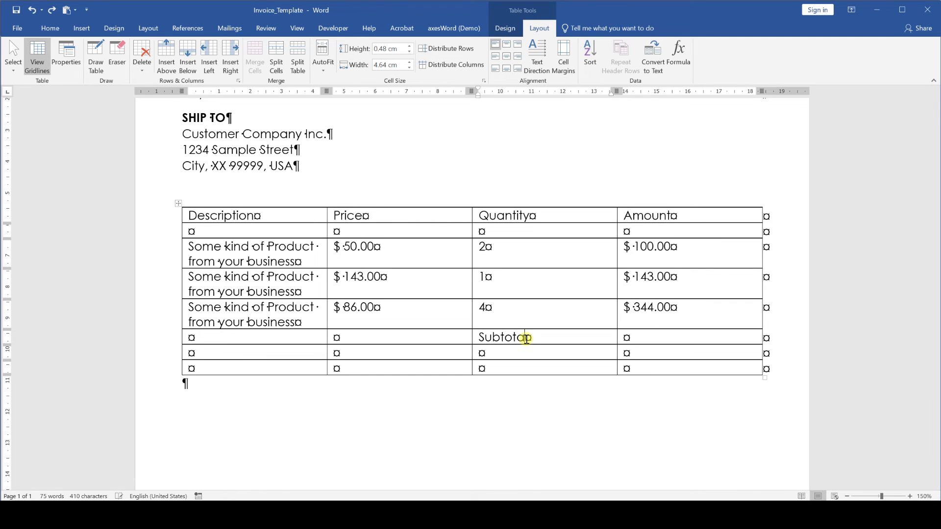
text(Sales Tax 6.25)
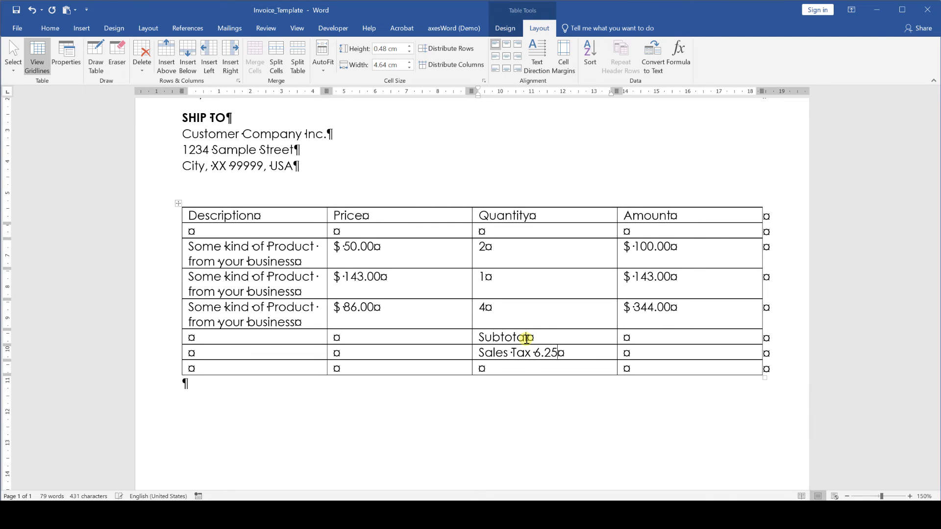
text(% Total)
Drag the column borders so Description is wide enough for each product on one line
drag(617, 212, 666, 210)
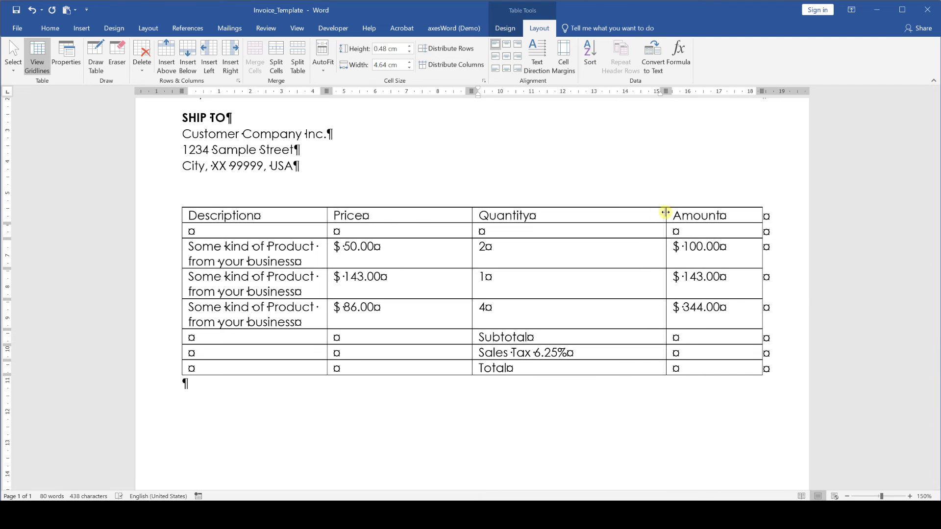
drag(471, 213, 549, 216)
drag(326, 216, 474, 223)
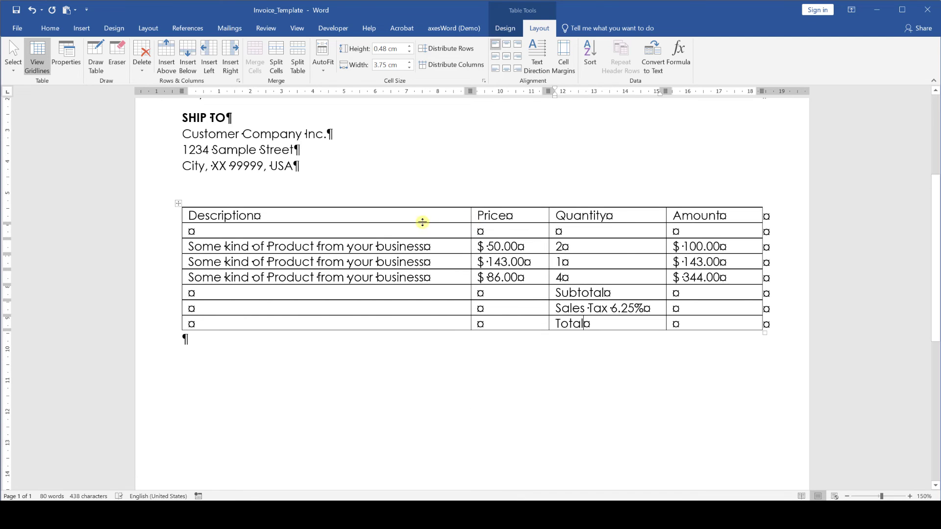
Set the header row height to 1 cm and the empty second row to 0.5 cm
click(161, 217)
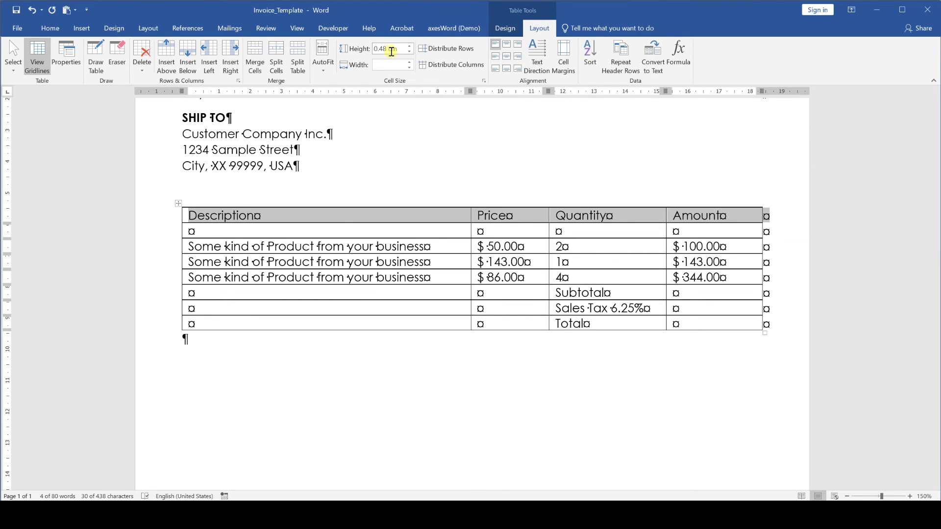
click(386, 51)
text(1)
key(Return)
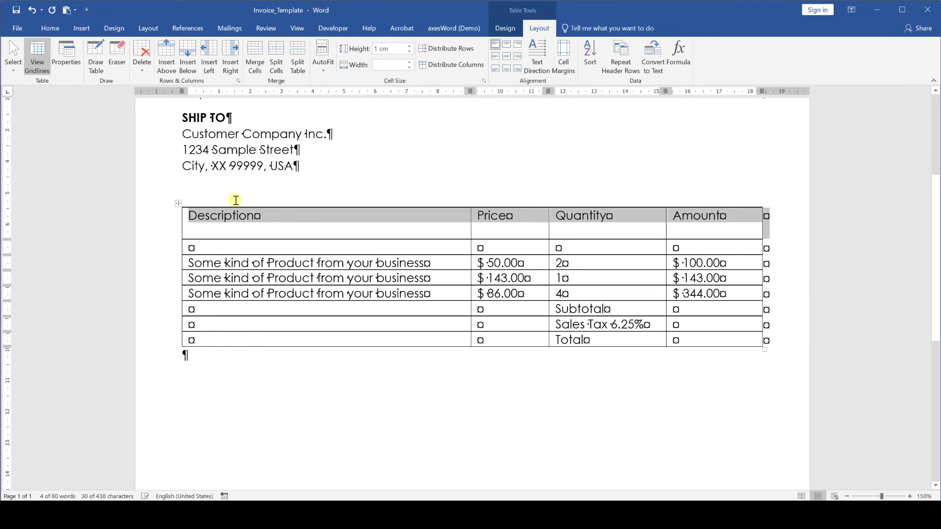
click(164, 247)
click(381, 50)
text(0.5)
key(Return)
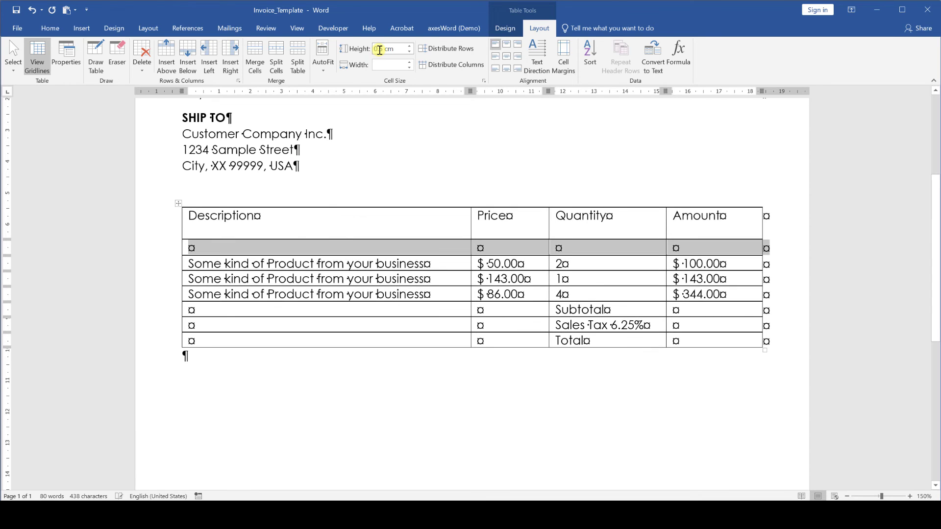
Set the three product rows to 1.3 cm and the Subtotal, Tax and Total rows to 1 cm
drag(164, 266, 160, 292)
click(381, 50)
text(1.3)
key(Return)
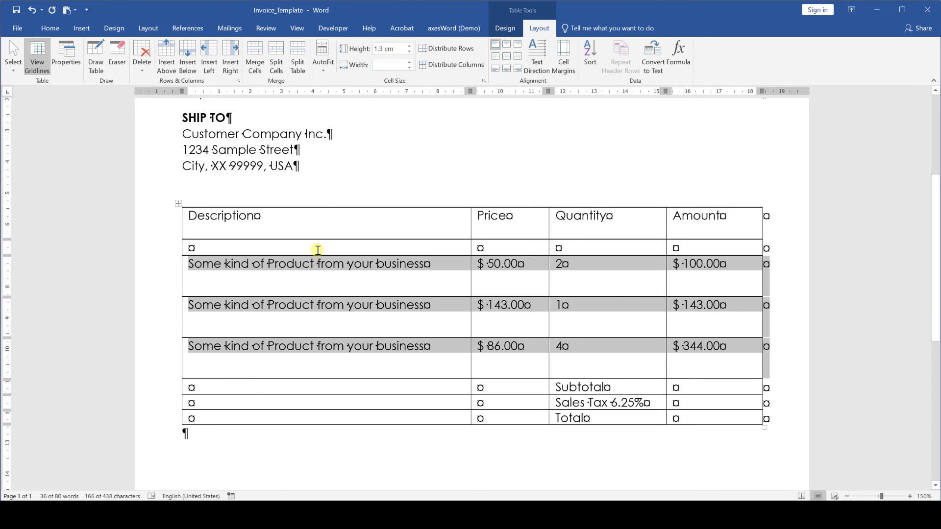
drag(170, 390, 172, 419)
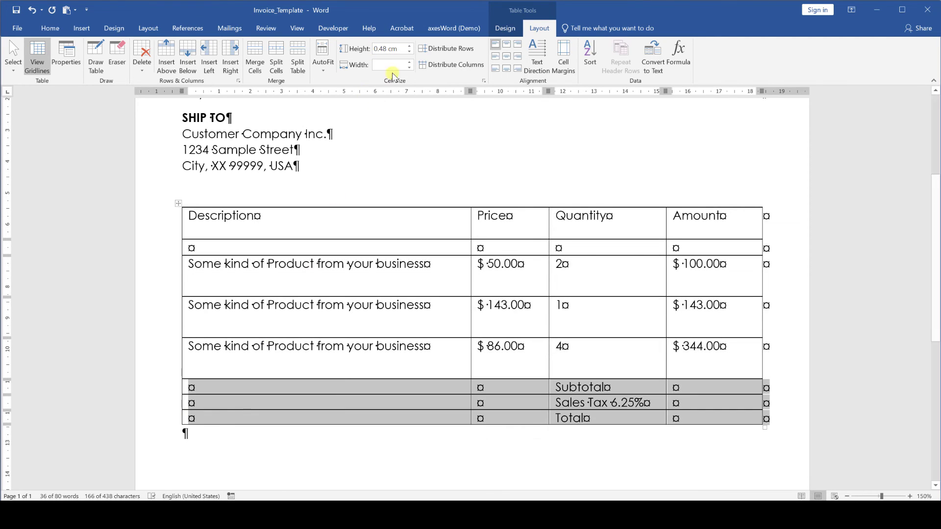
click(383, 51)
text(1)
key(Return)
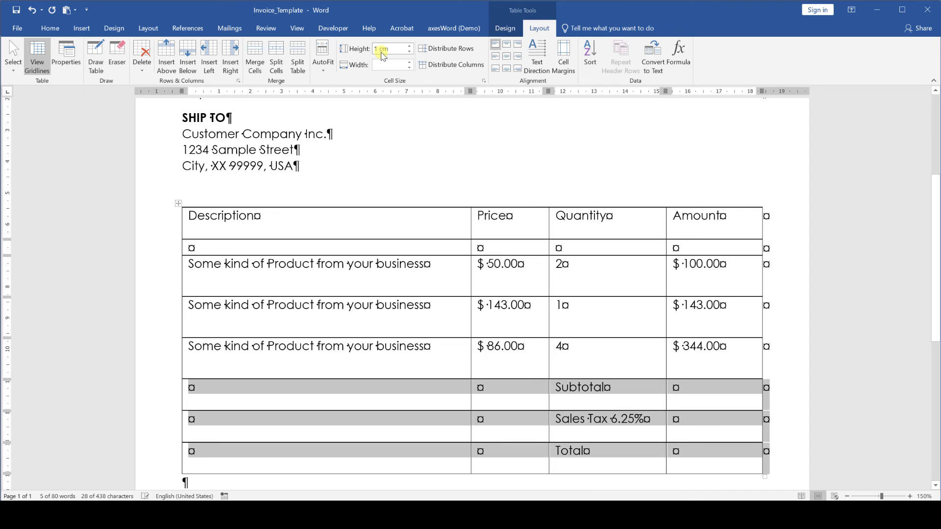
Vertically centre the text in every cell of the invoice table
click(178, 203)
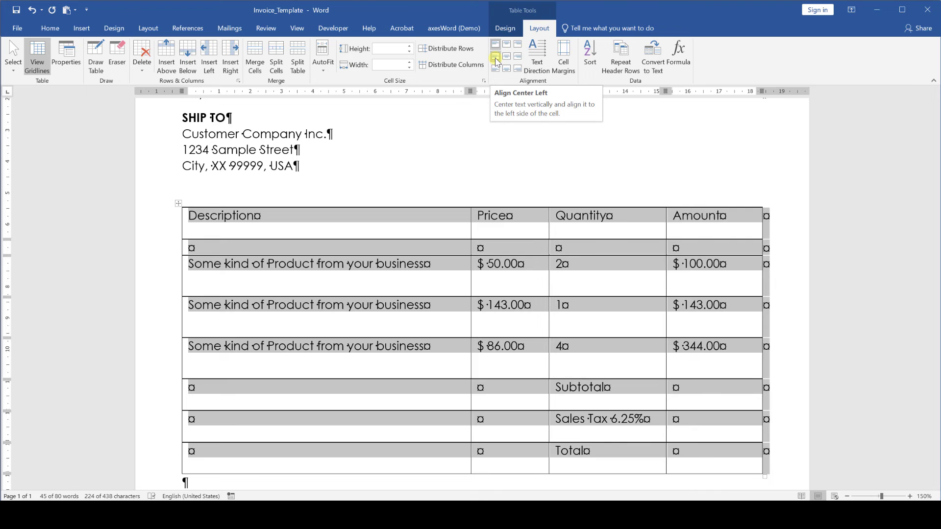
click(496, 61)
click(479, 223)
Centre the Price and Quantity columns and right-align the Amount column
mouse_move(480, 223)
mouse_down()
mouse_move(521, 267)
mouse_move(573, 353)
mouse_up()
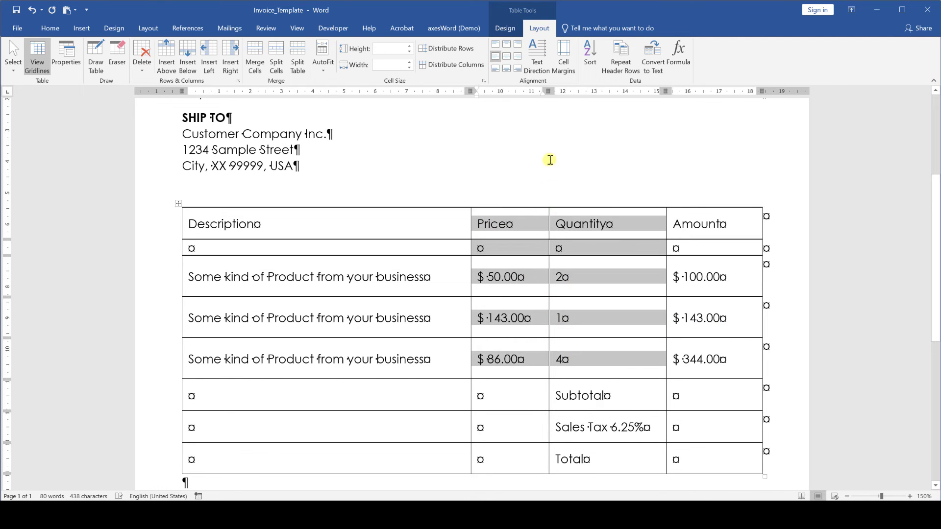
click(506, 59)
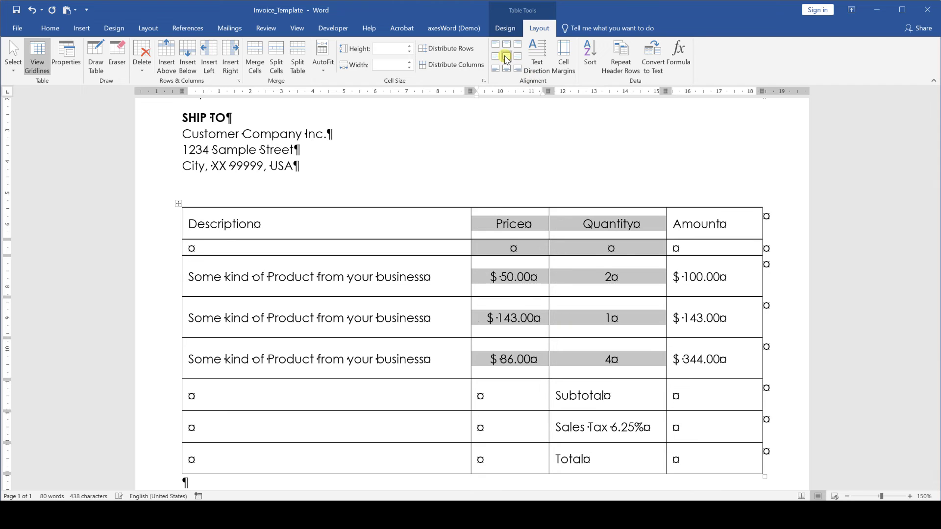
drag(671, 223, 722, 449)
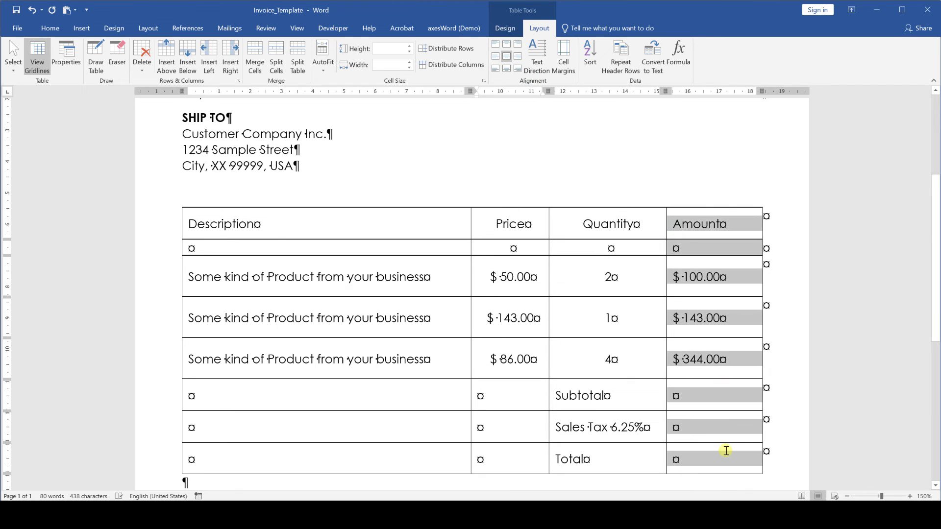
click(518, 58)
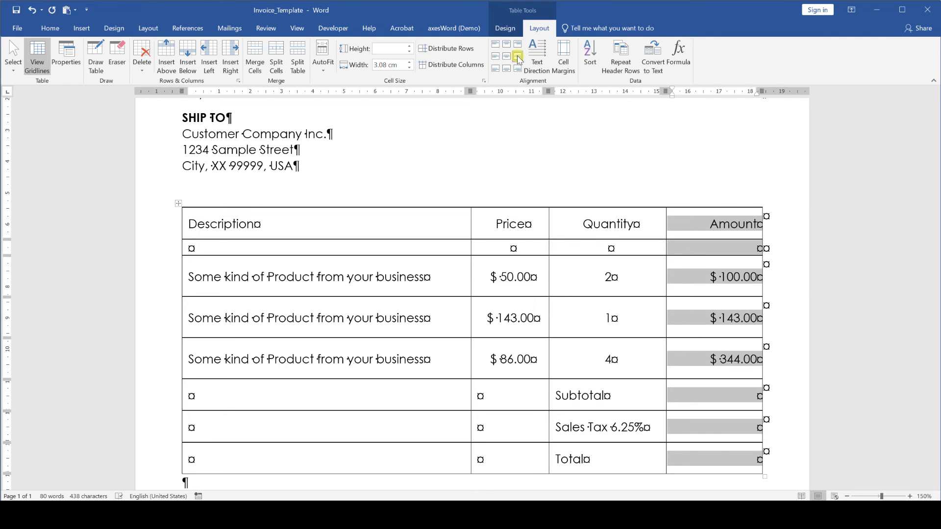
Shade the header row teal with bold, 12 pt, white text
click(508, 278)
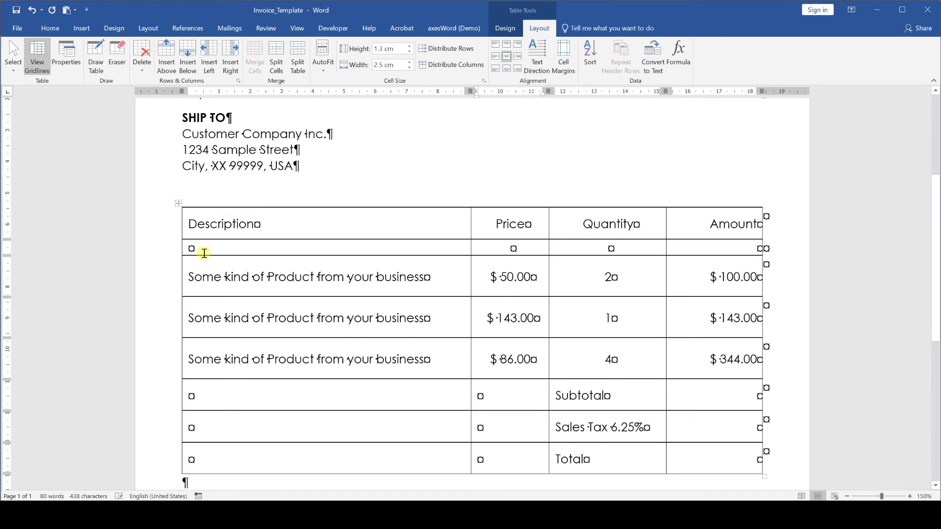
click(150, 226)
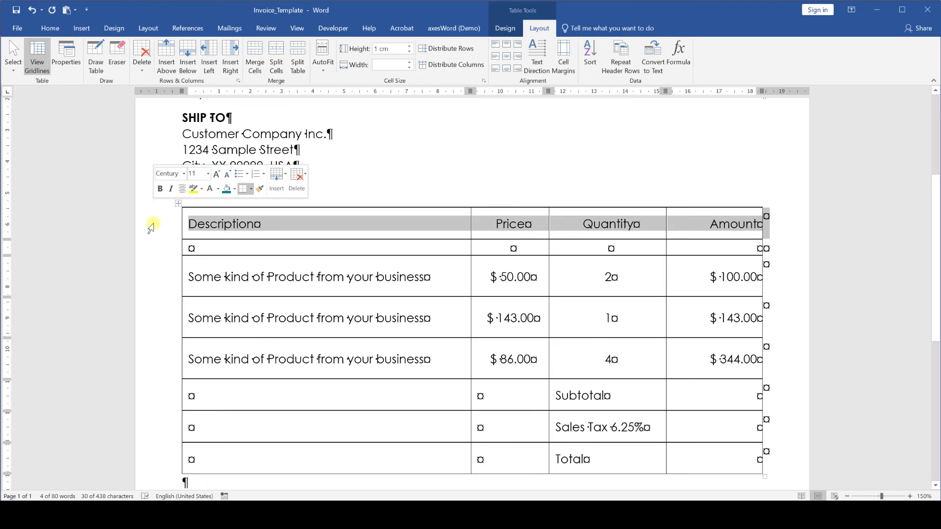
click(505, 29)
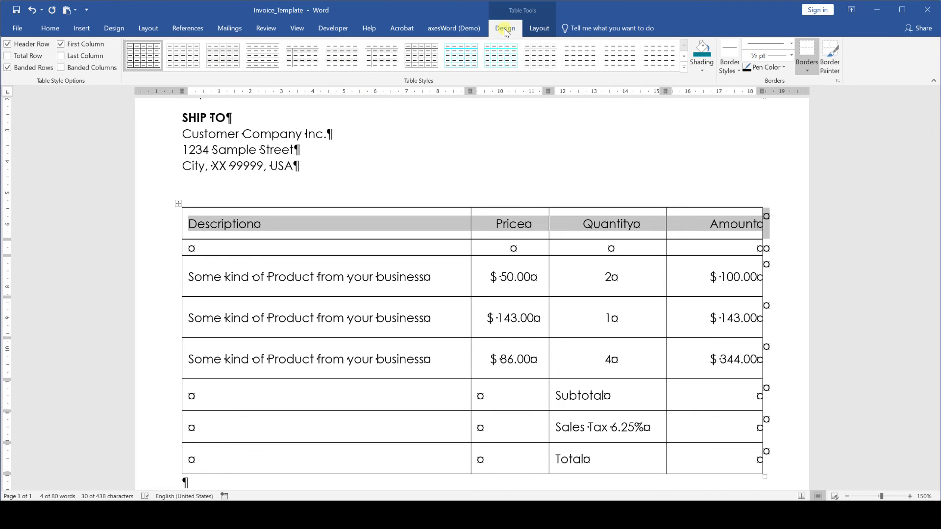
click(698, 70)
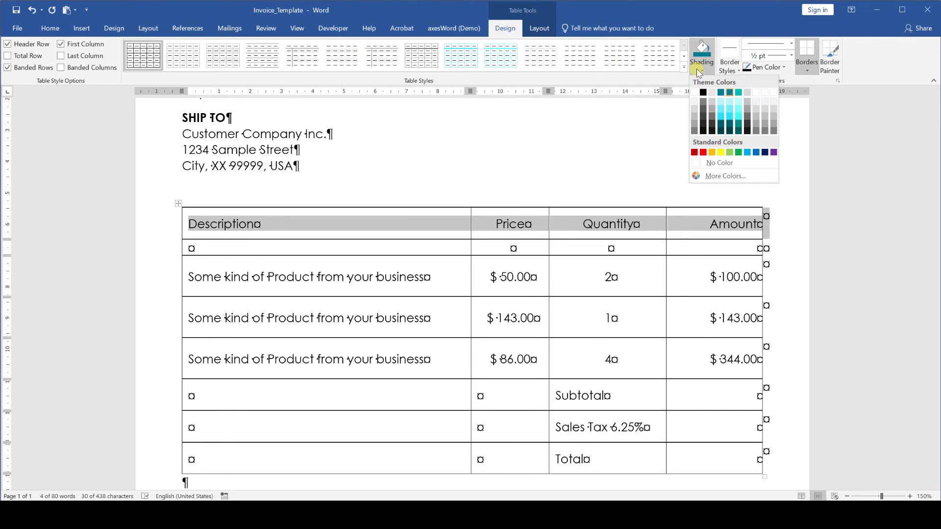
click(730, 93)
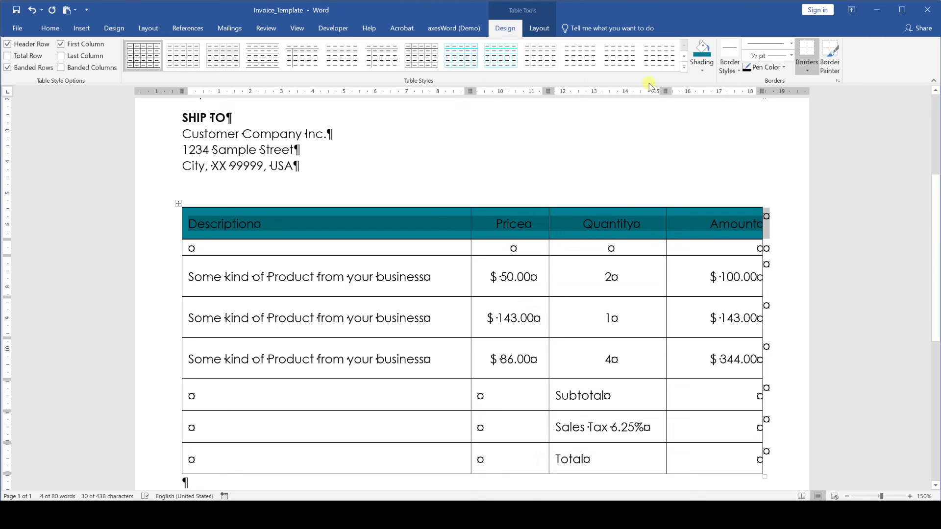
click(49, 28)
click(89, 64)
click(157, 49)
click(205, 64)
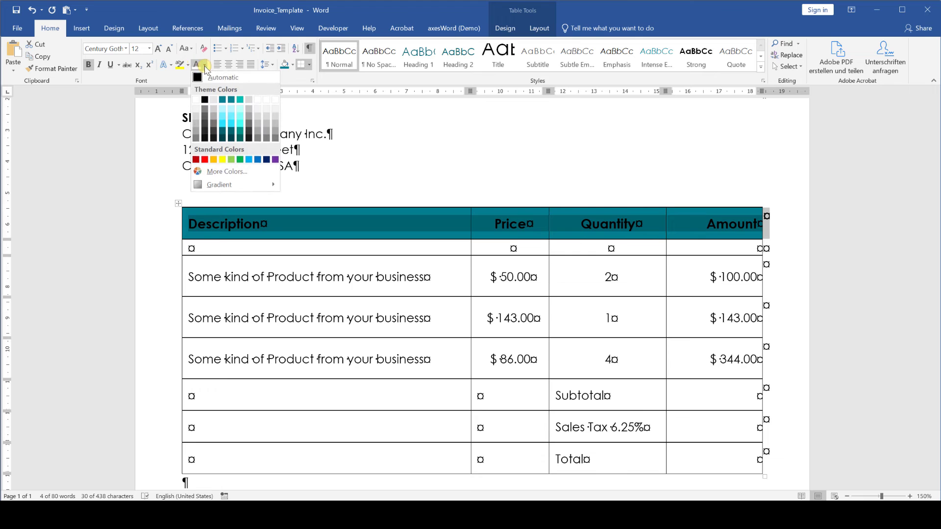
click(196, 100)
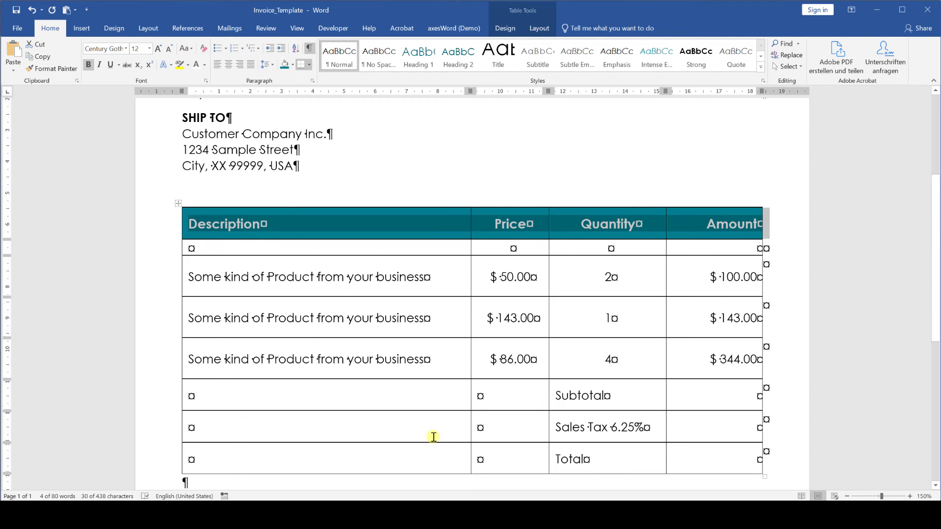
Shade the Total label and amount cells teal with white text
drag(557, 461, 699, 466)
click(505, 28)
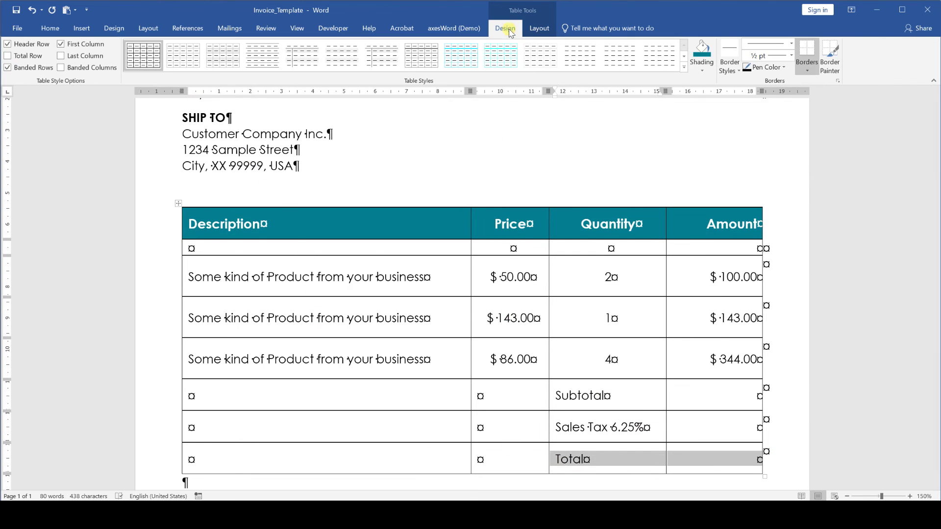
click(703, 49)
click(50, 27)
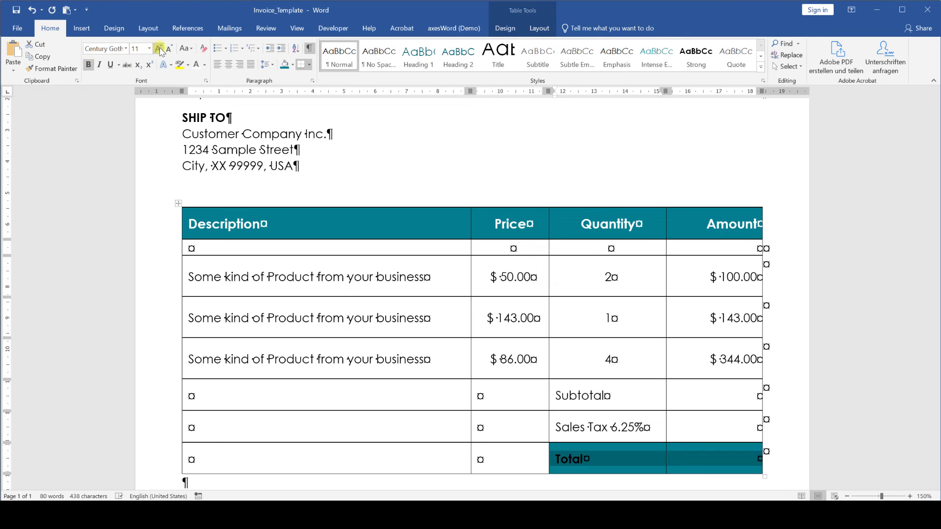
click(197, 64)
Bold the three product descriptions
drag(190, 277, 431, 275)
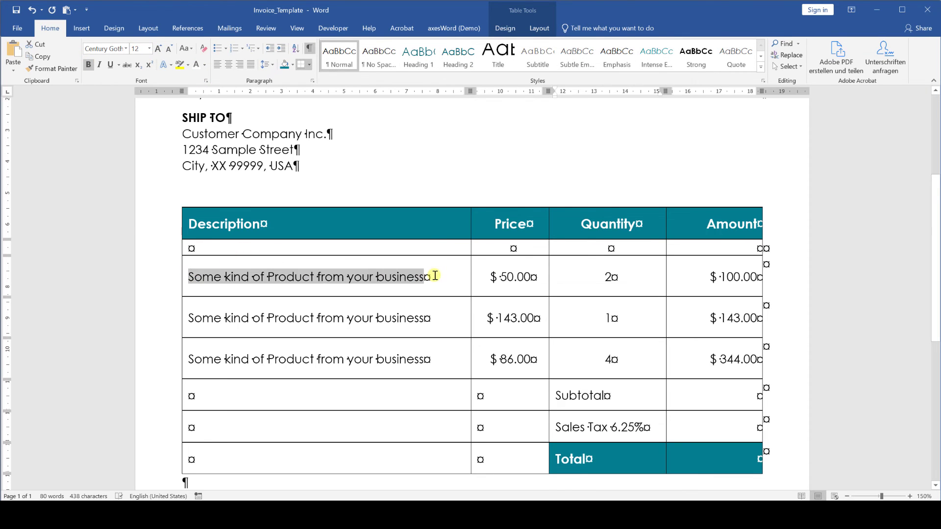
click(438, 261)
drag(189, 318, 431, 318)
click(439, 300)
drag(189, 359, 431, 359)
key(ctrl+b)
Apply No Border to the whole invoice table
click(402, 361)
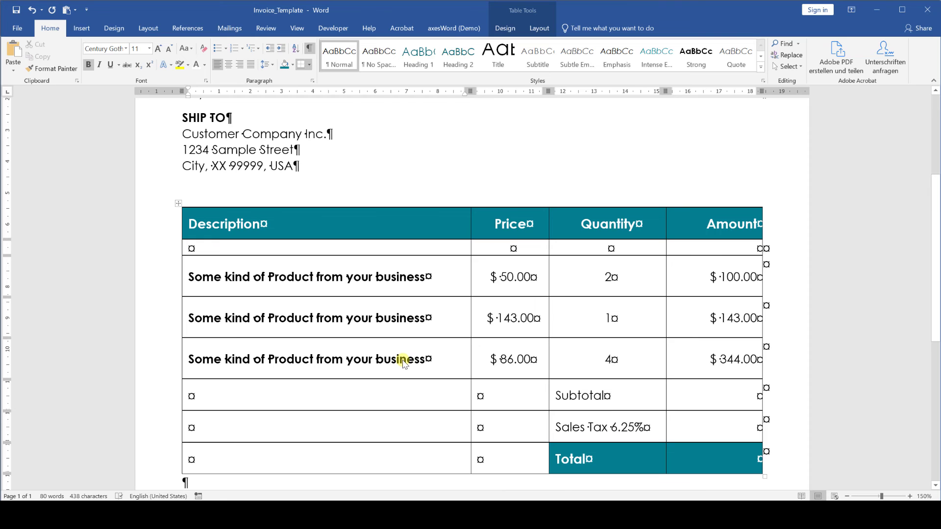
click(177, 203)
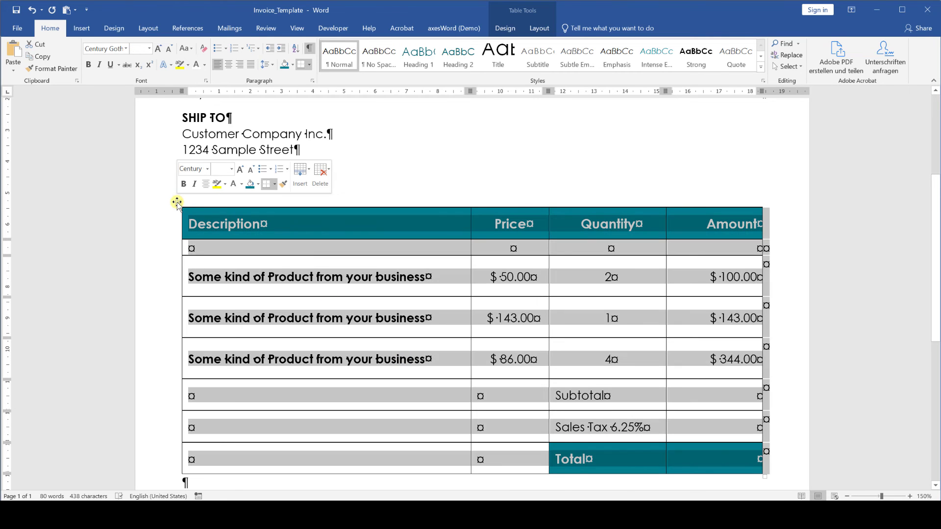
click(504, 29)
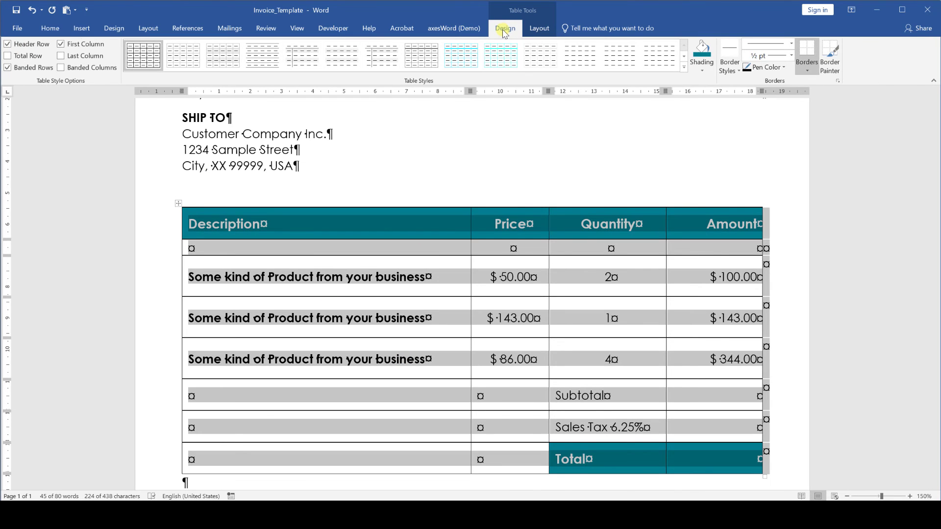
click(806, 67)
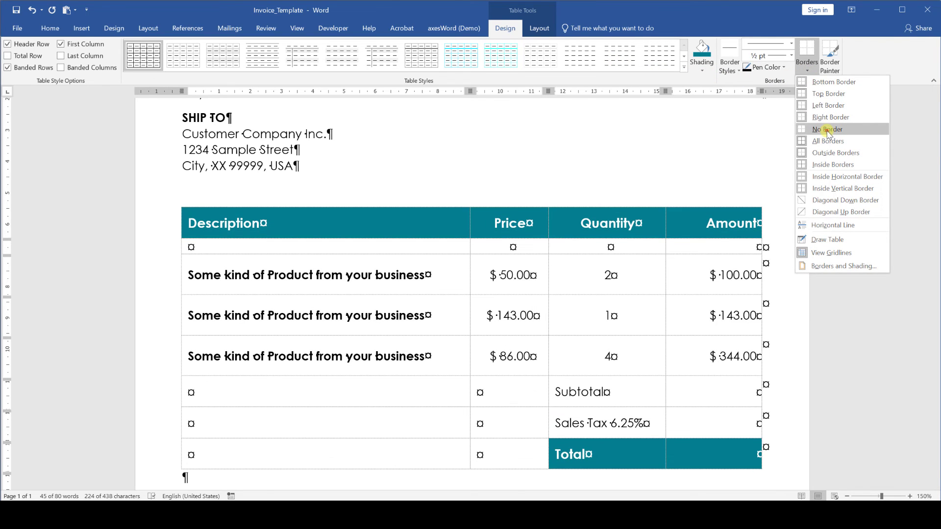
click(827, 130)
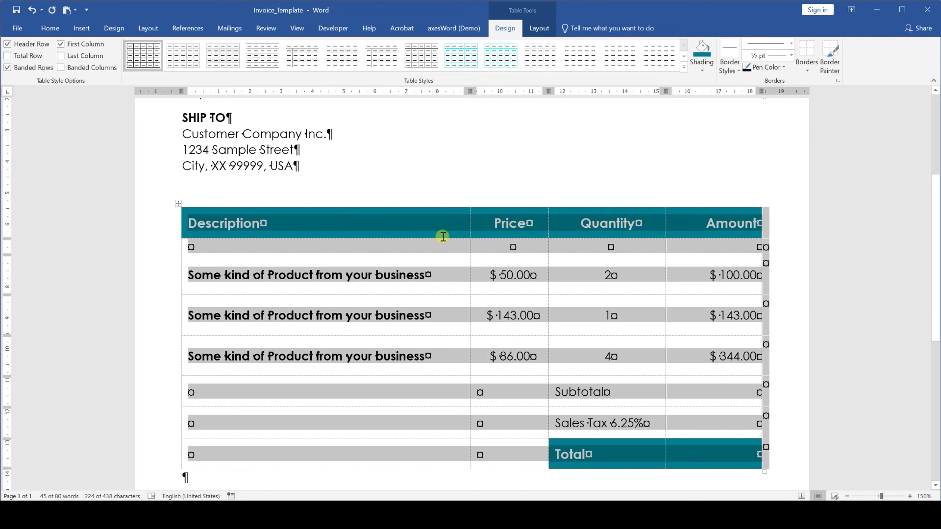
click(430, 246)
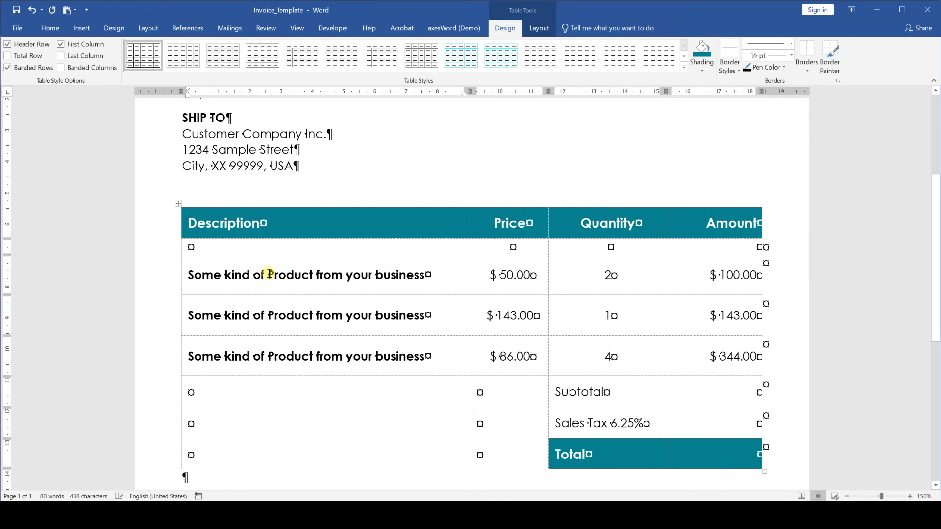
Insert a row below the first product, then undo it
click(537, 28)
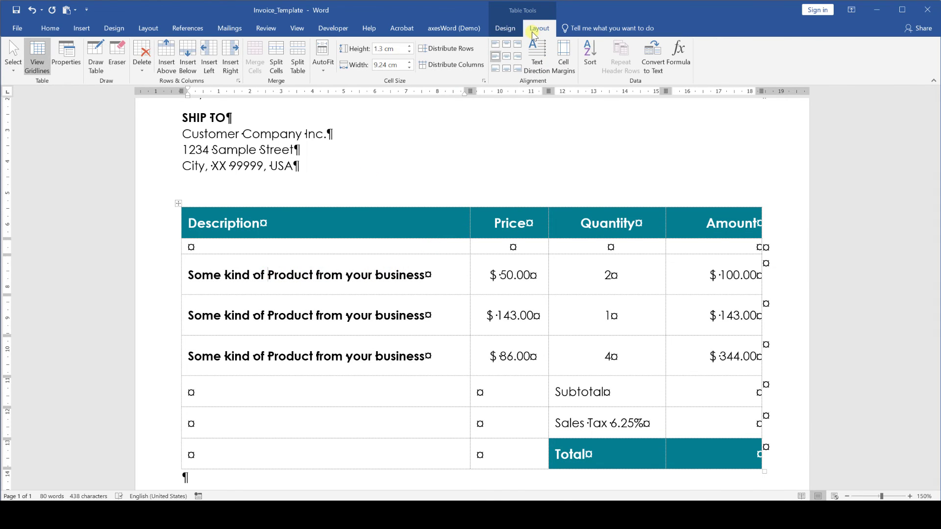
click(188, 66)
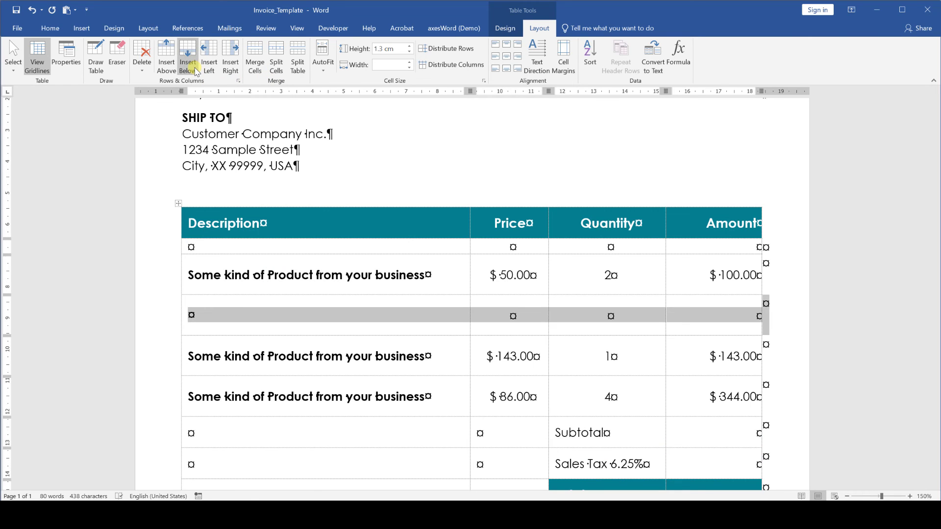
key(ctrl+z)
Type 'Terms & Conditions:', 'Payment is due within 15 days' and 'Please make checks payable to Sample Company Inc.' below the table
scroll(225, 304, down, 4)
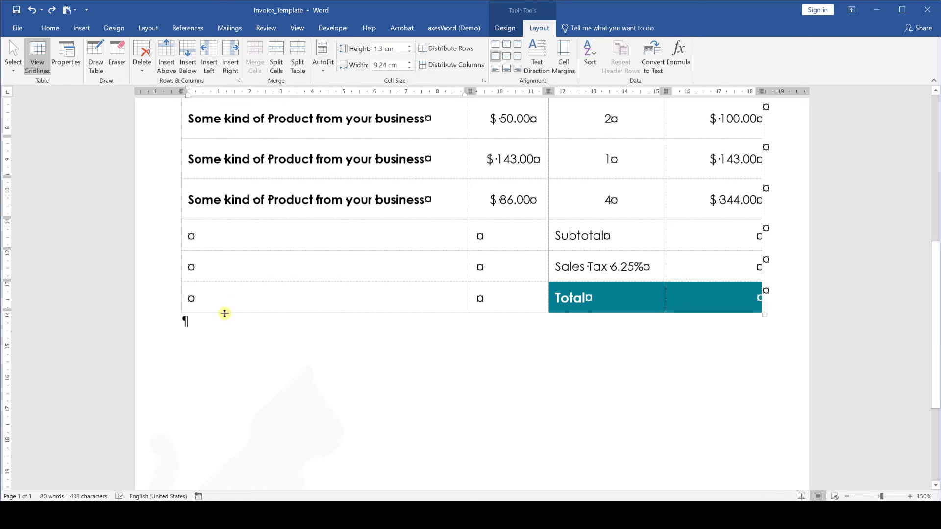
click(217, 320)
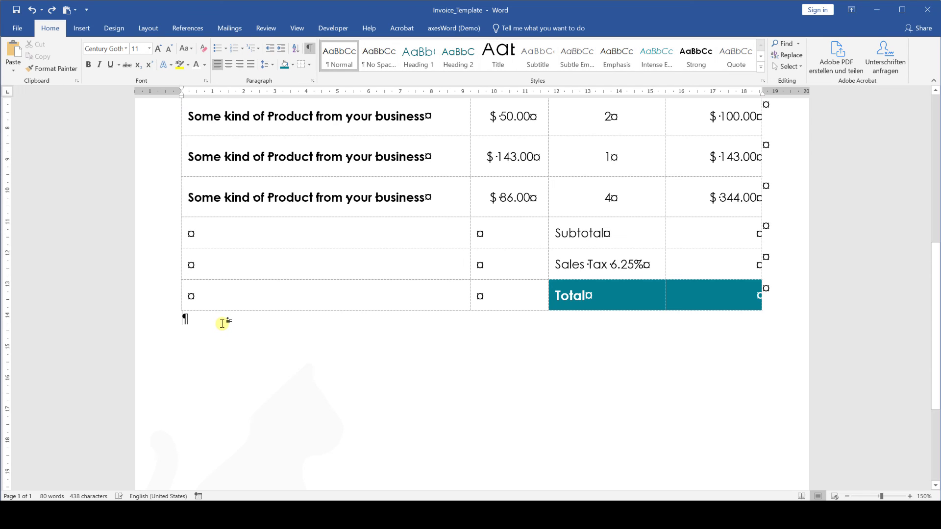
text(Terms )
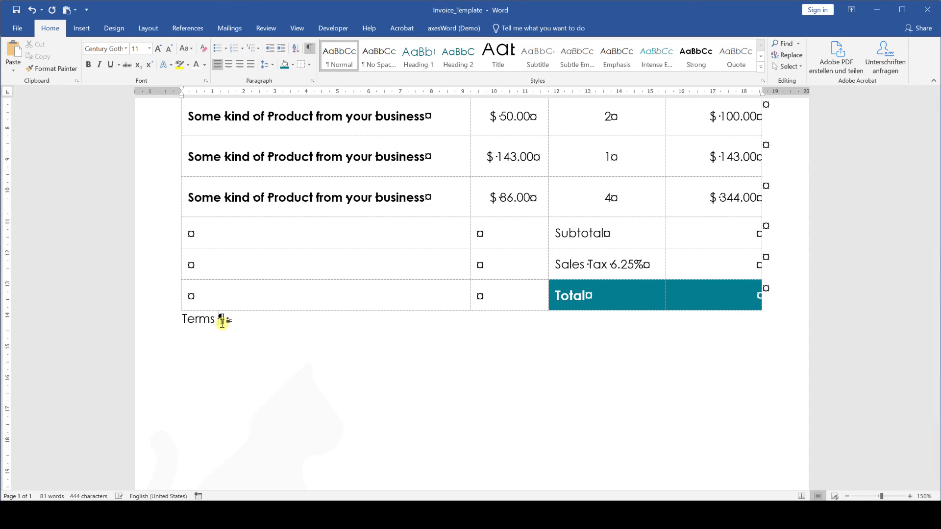
text(& Conditions:)
key(Return)
text(Payment is due)
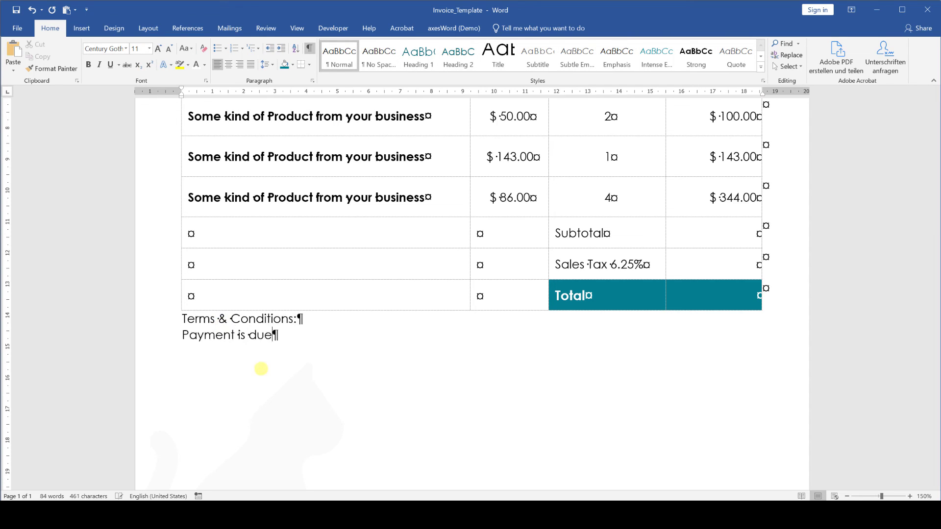
text( within 15 days)
key(Return)
text(Please make checks payable to Sample )
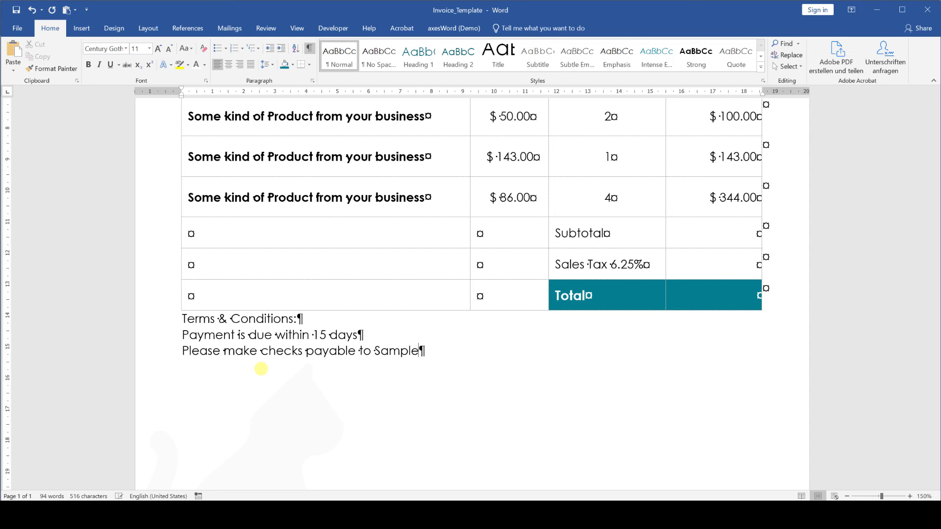
text(Company Inc.)
Bold the Terms & Conditions: heading and give it 30 pt spacing before
drag(303, 319, 191, 318)
click(195, 298)
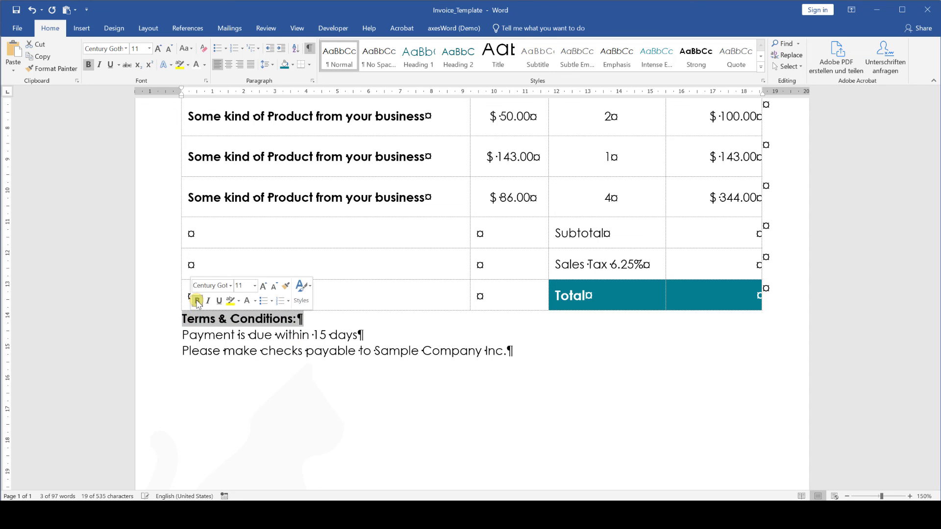
click(156, 30)
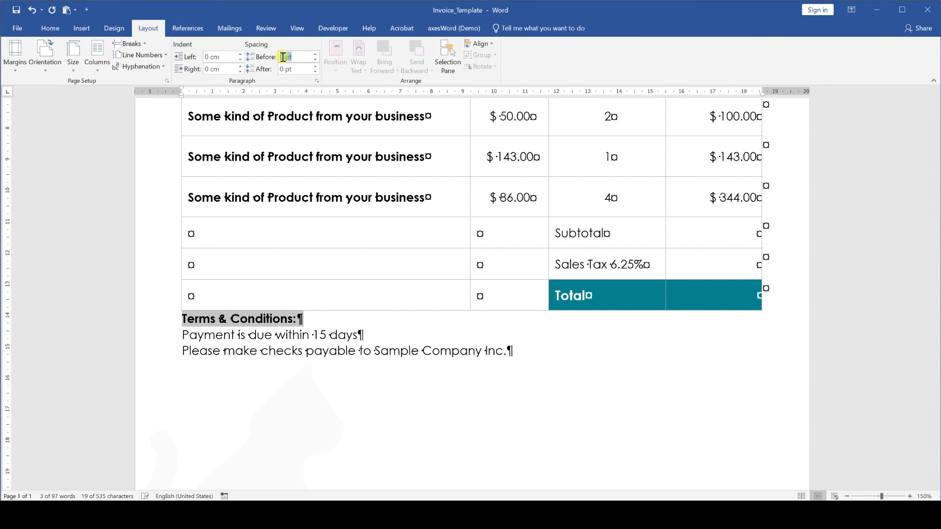
text(30)
key(Return)
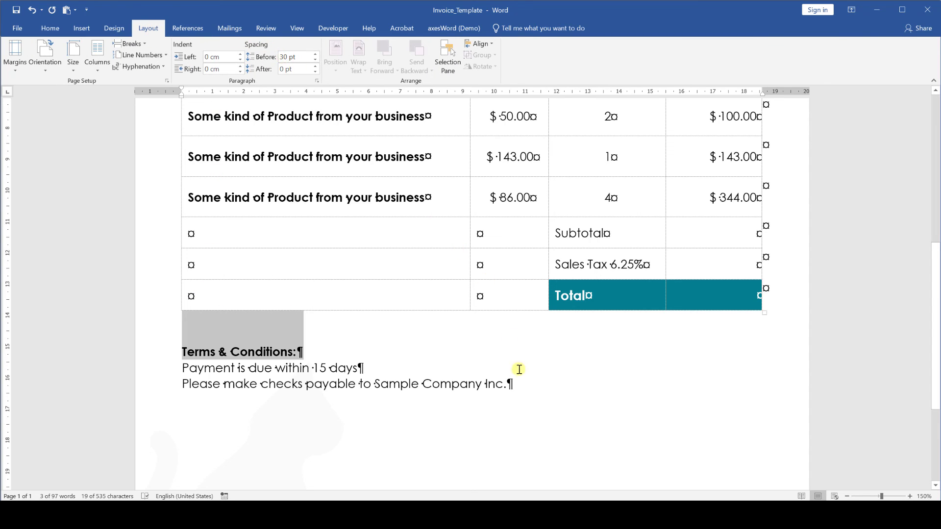
click(524, 385)
Add the line 'Thank you for your trust!', centred at 28 pt
key(Return)
text(Thank you for your)
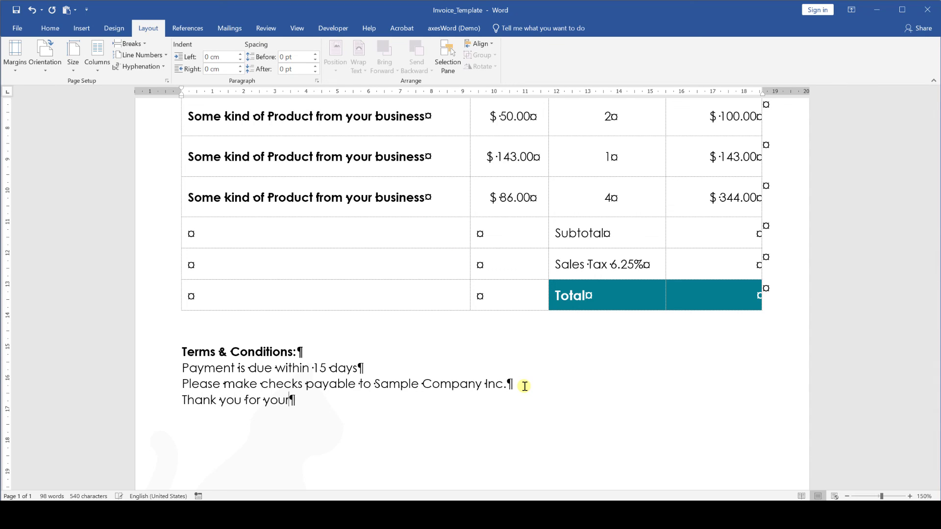
text( trust!)
drag(342, 404, 182, 401)
click(50, 28)
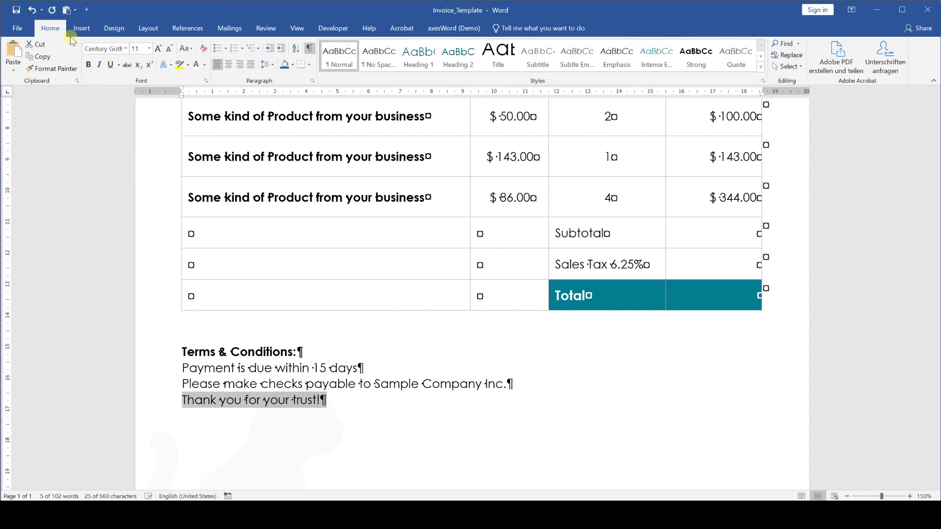
click(228, 65)
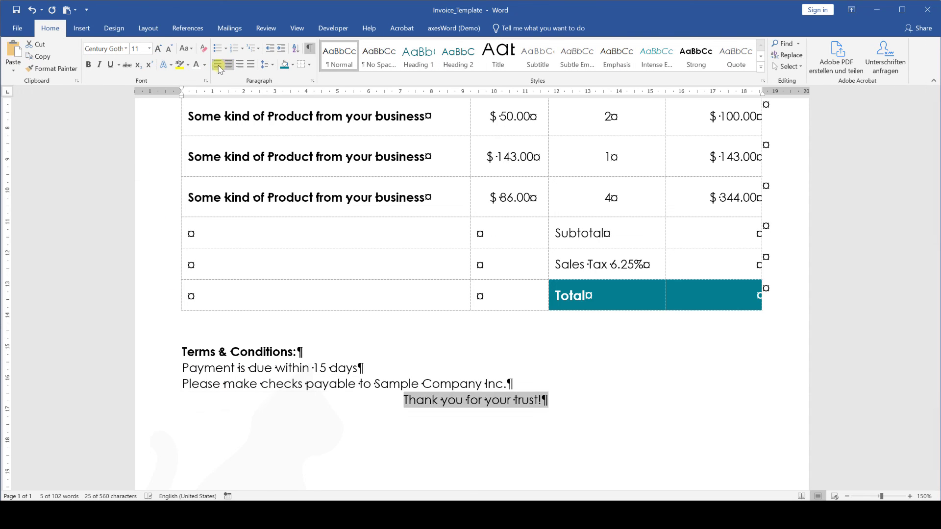
click(149, 49)
click(136, 189)
Give the thank-you line 30 pt spacing before and the Brush Script MT font
click(148, 28)
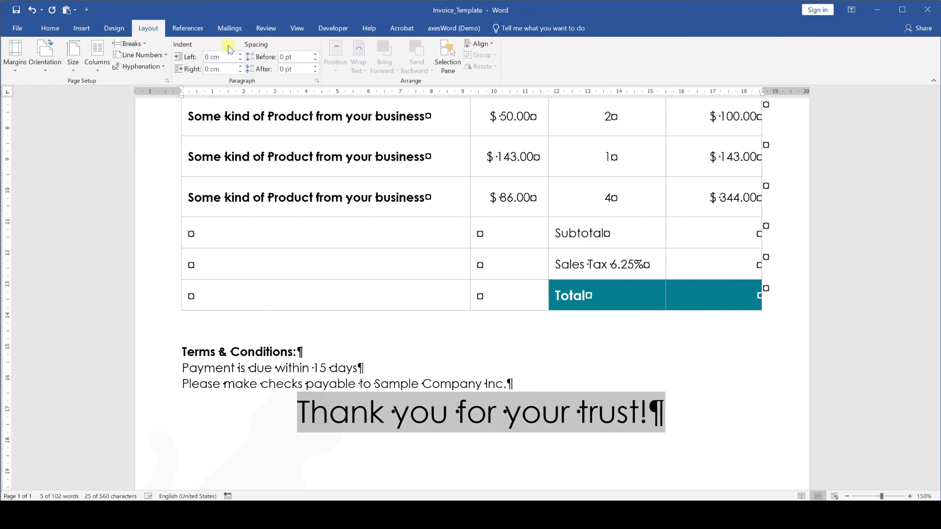
click(284, 58)
text(30)
key(Return)
click(50, 28)
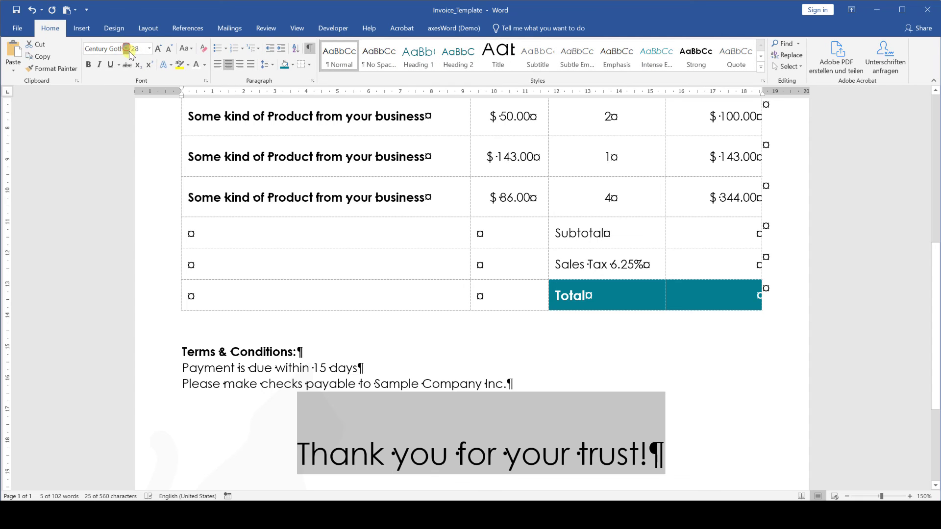
click(126, 48)
scroll(227, 72, down, 8)
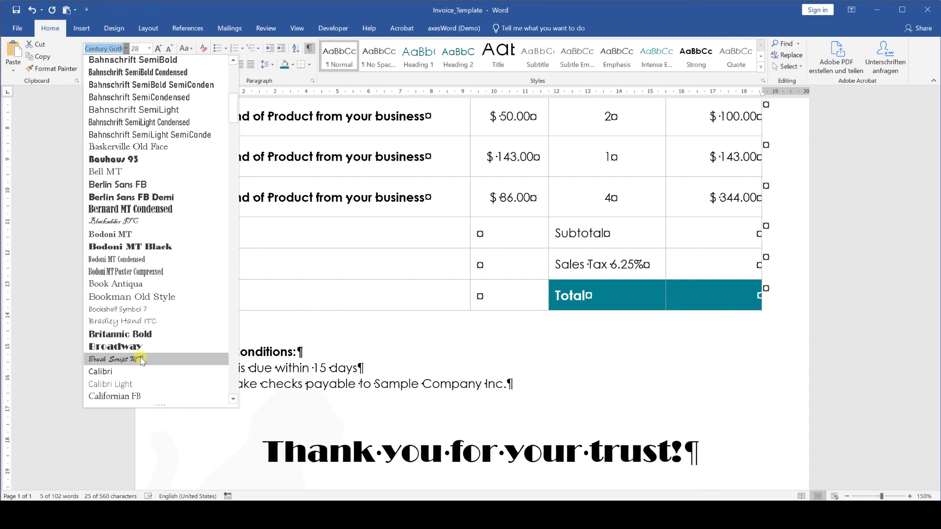
click(142, 360)
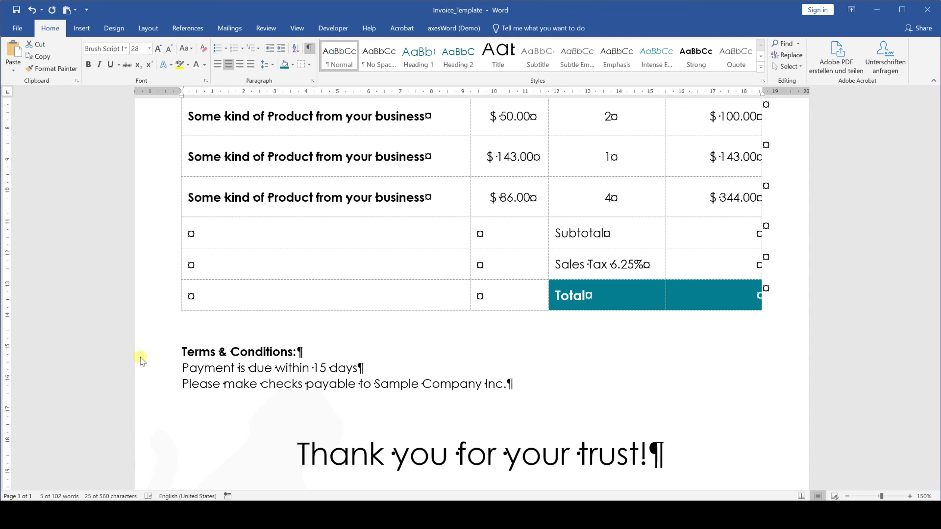
click(405, 454)
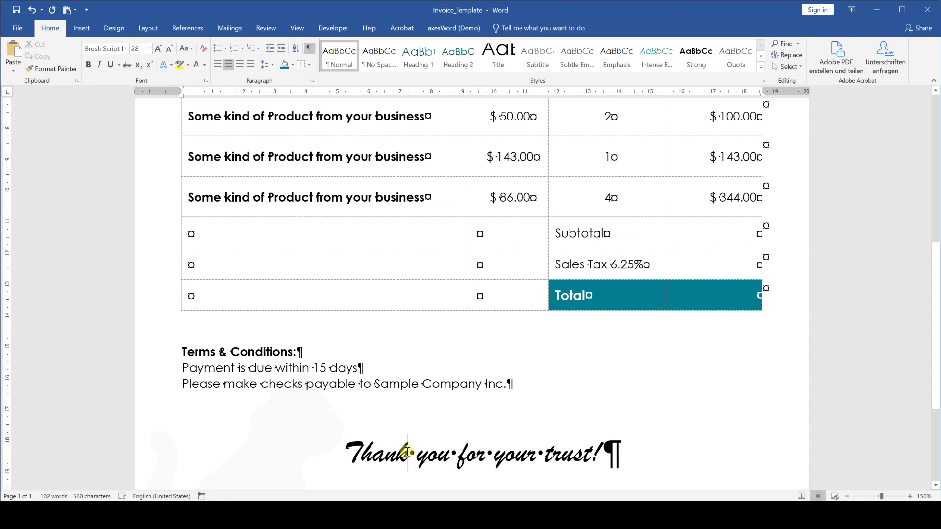
ctrl+scroll(410, 425, down, 9)
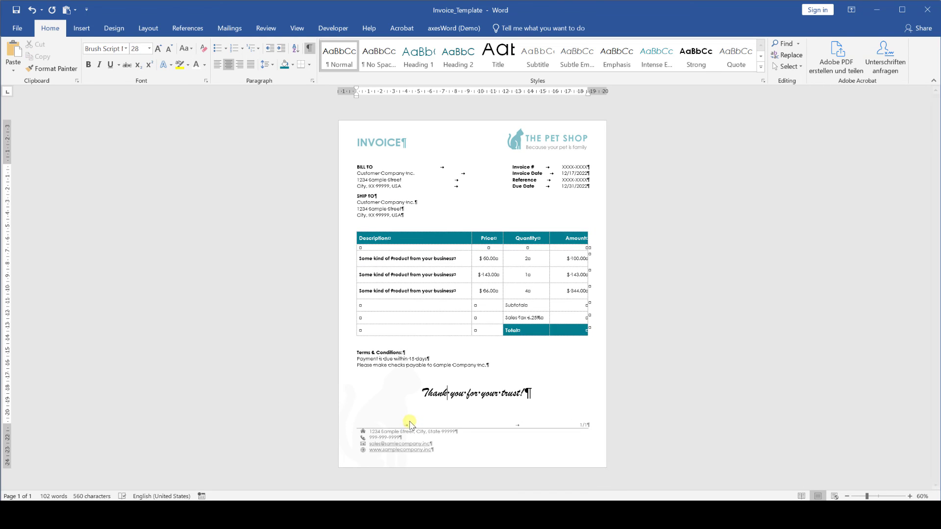
ctrl+scroll(420, 413, up, 1)
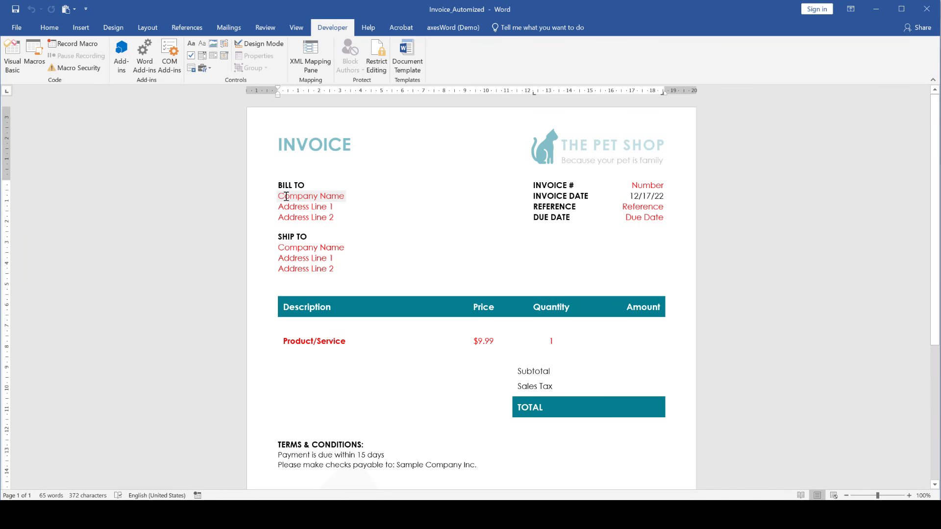
Enter Sample Company Inc. as the BILL TO company in the automated invoice
click(286, 195)
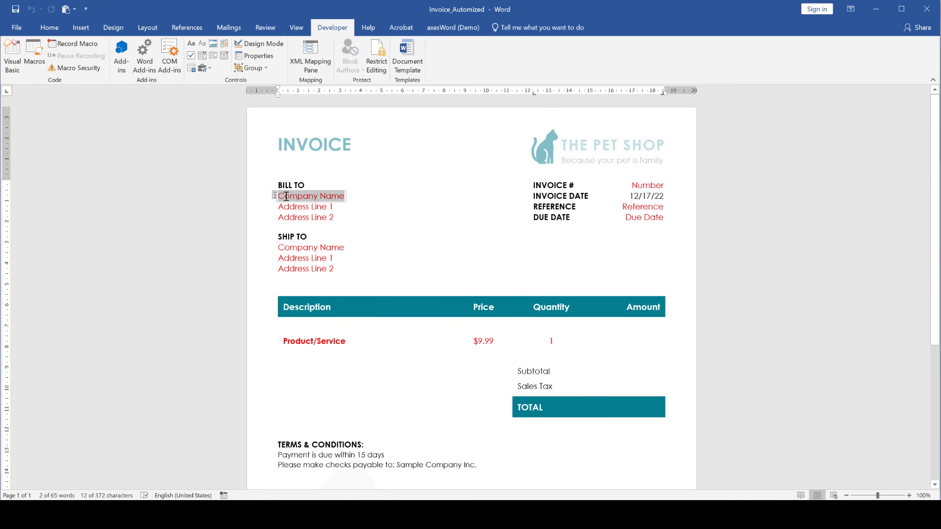
text(Sample Company Inc.)
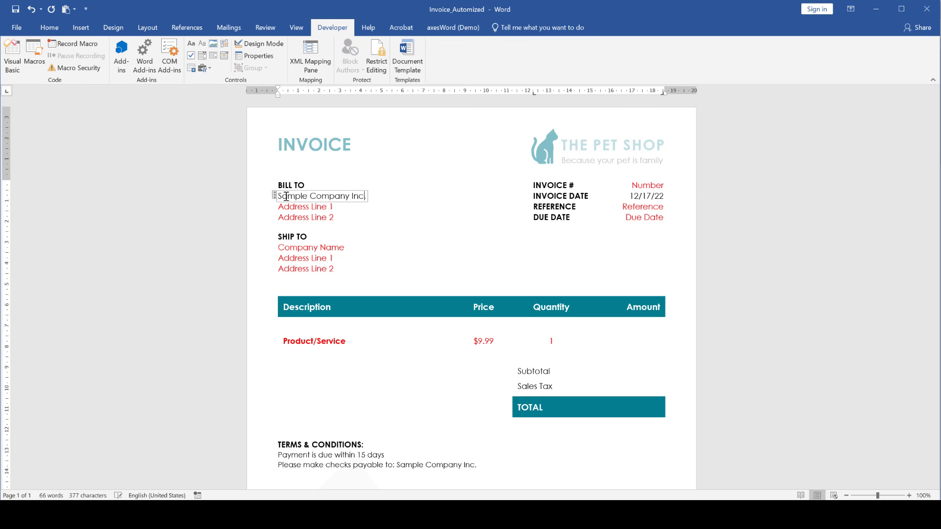
click(361, 339)
Run the Calculate_Total macro with a 5% tax rate, giving a $10.49 total
click(35, 59)
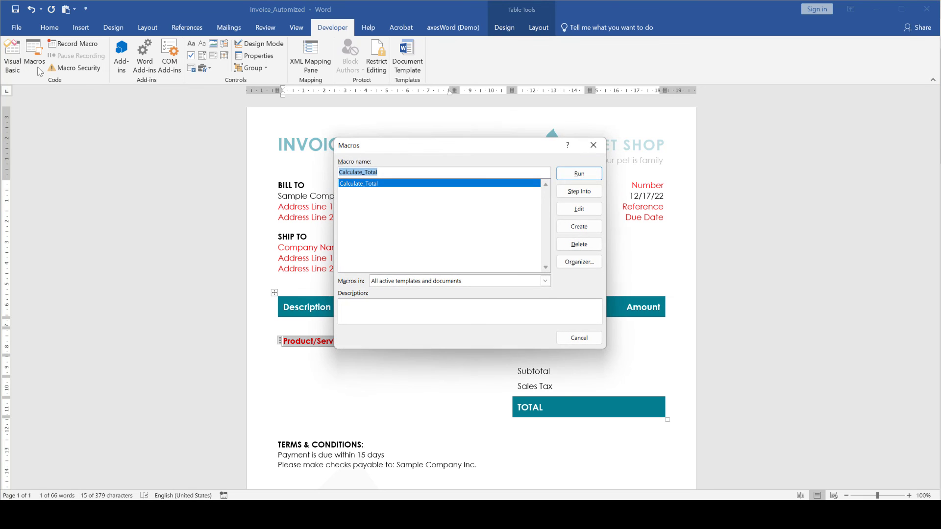
click(573, 175)
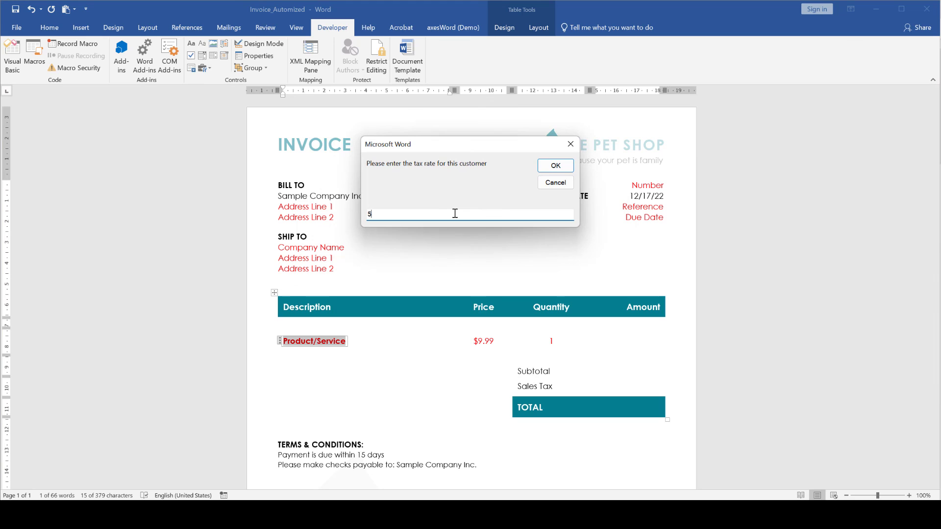
click(553, 166)
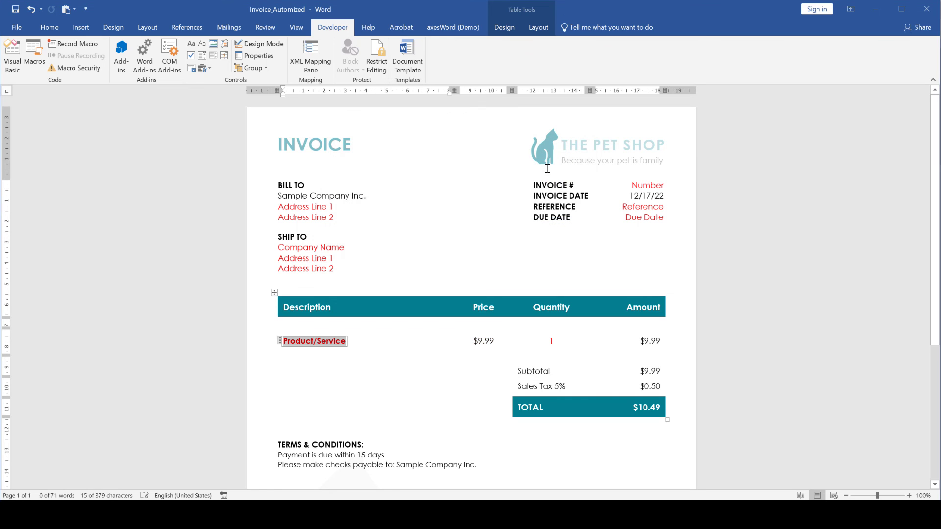